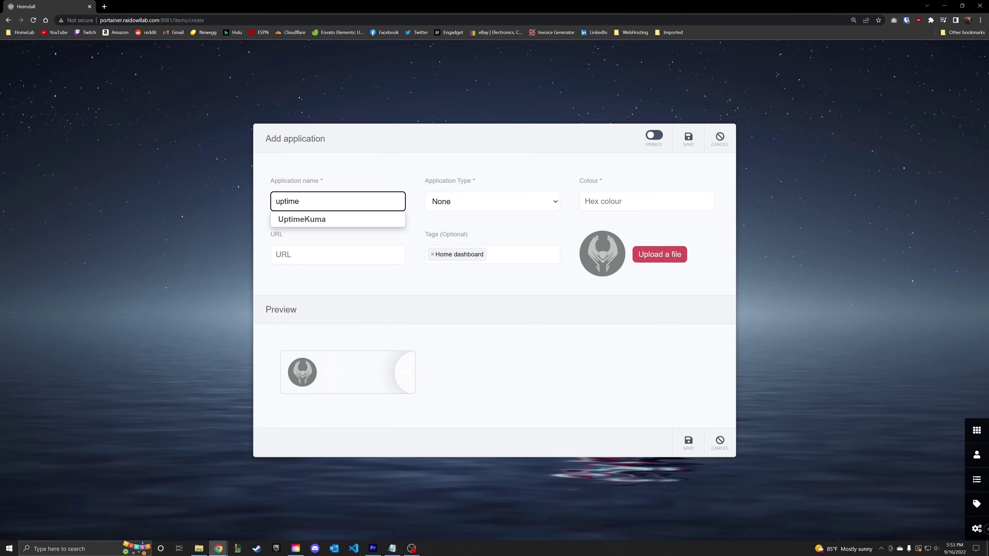
# Auto-fill the new Heimdall application from the UptimeKuma suggestion
pyautogui.click(321, 220)
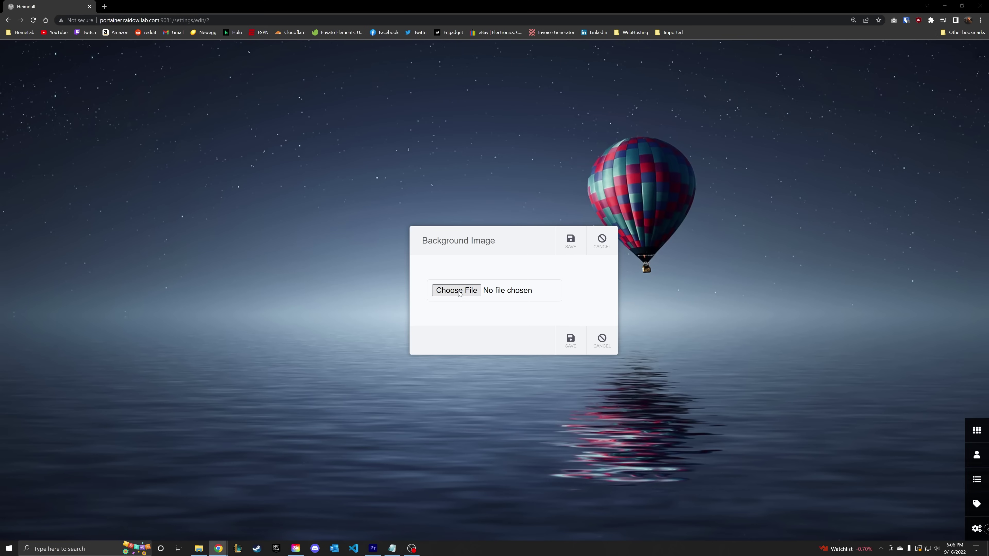
# Choose background.jpg as the Background Image file and save it
pyautogui.click(459, 291)
pyautogui.click(274, 70)
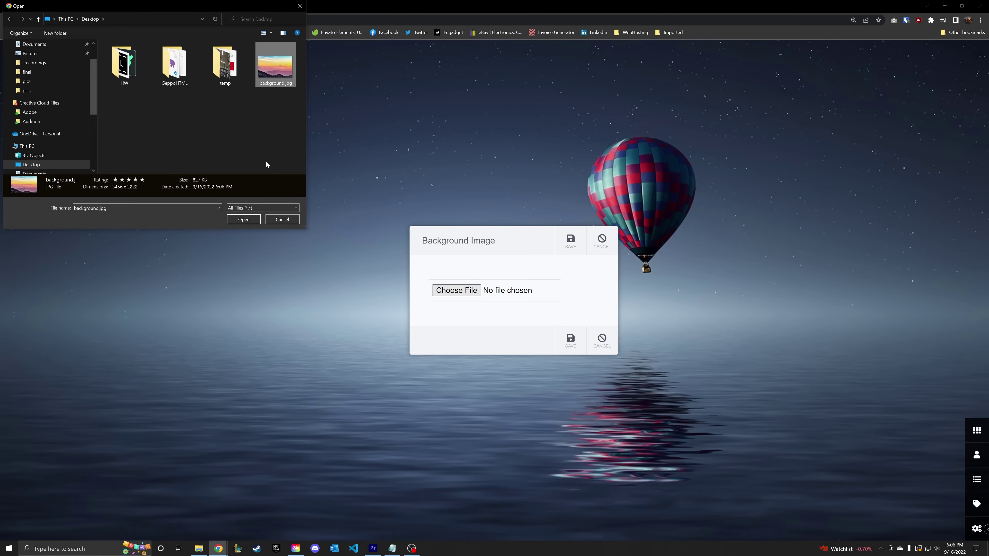
pyautogui.click(247, 220)
pyautogui.click(579, 243)
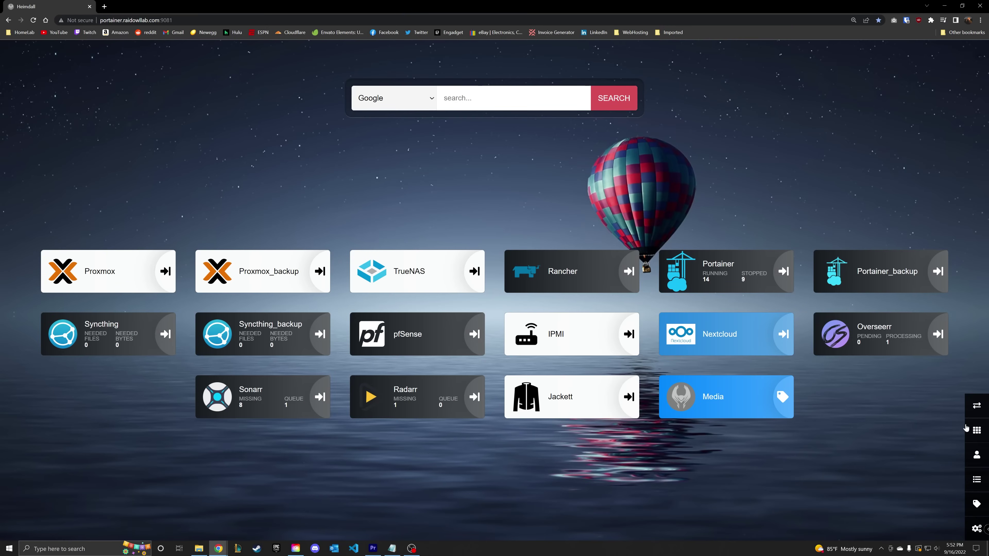
# Add an UptimeKuma application via the 'upt' suggestion, then open Overseerr in a new tab
pyautogui.click(977, 482)
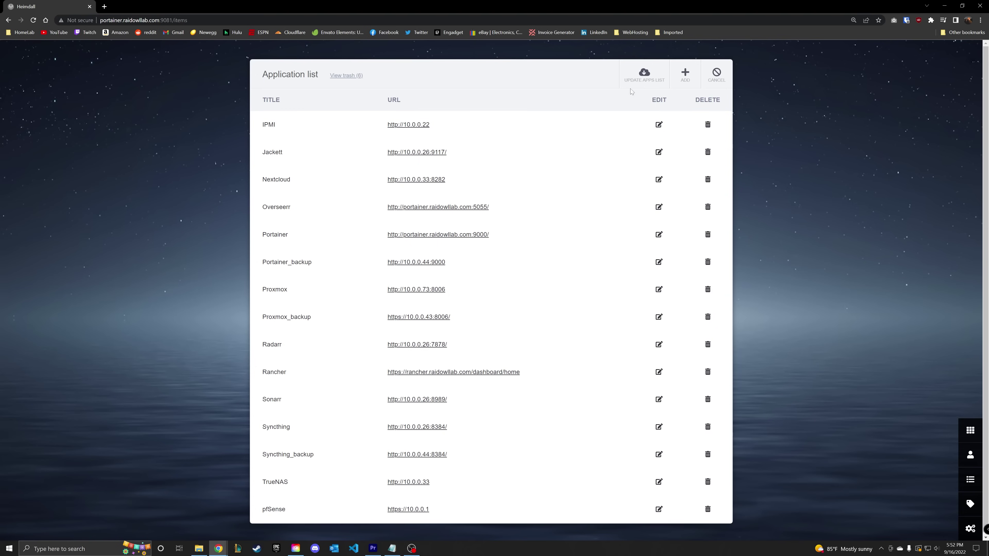
pyautogui.click(686, 75)
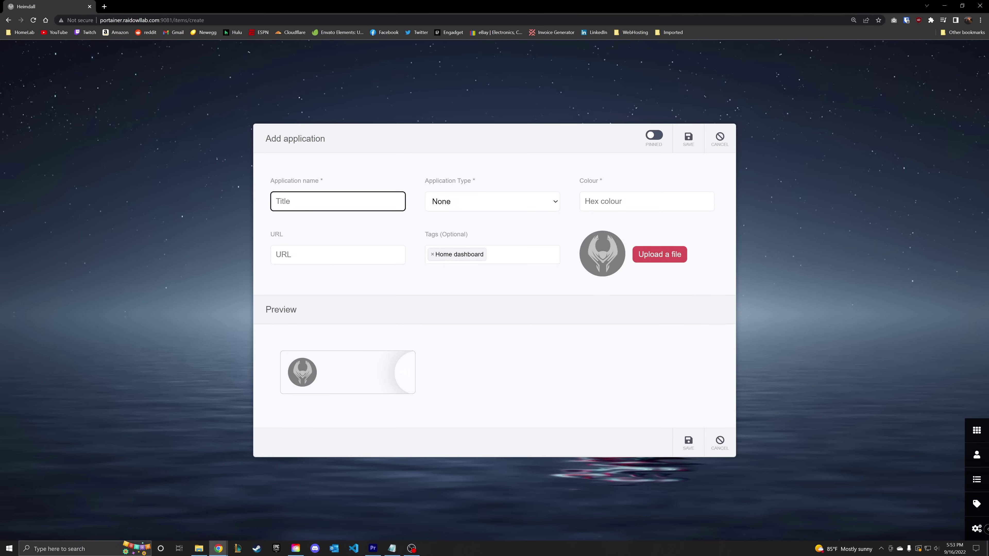
pyautogui.write('uptime')
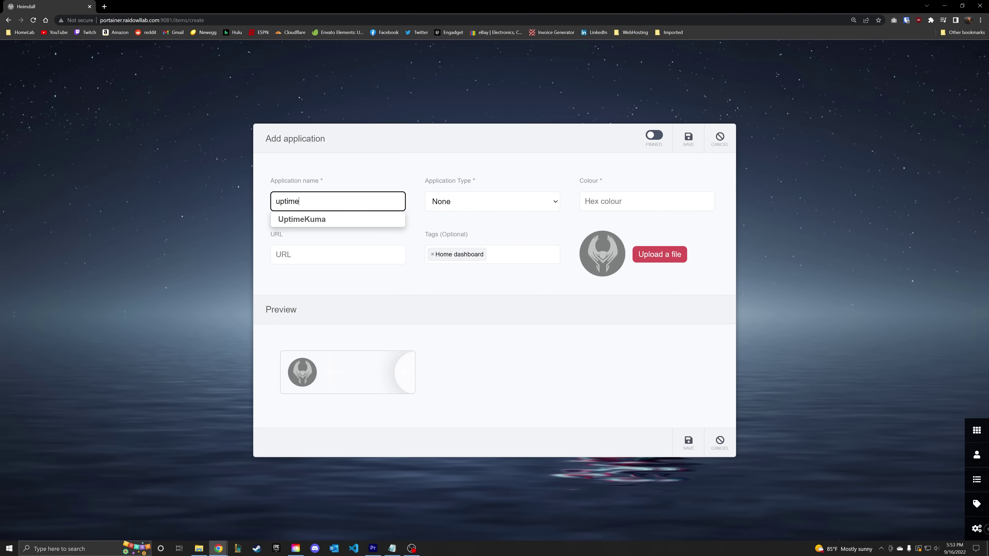
pyautogui.click(321, 220)
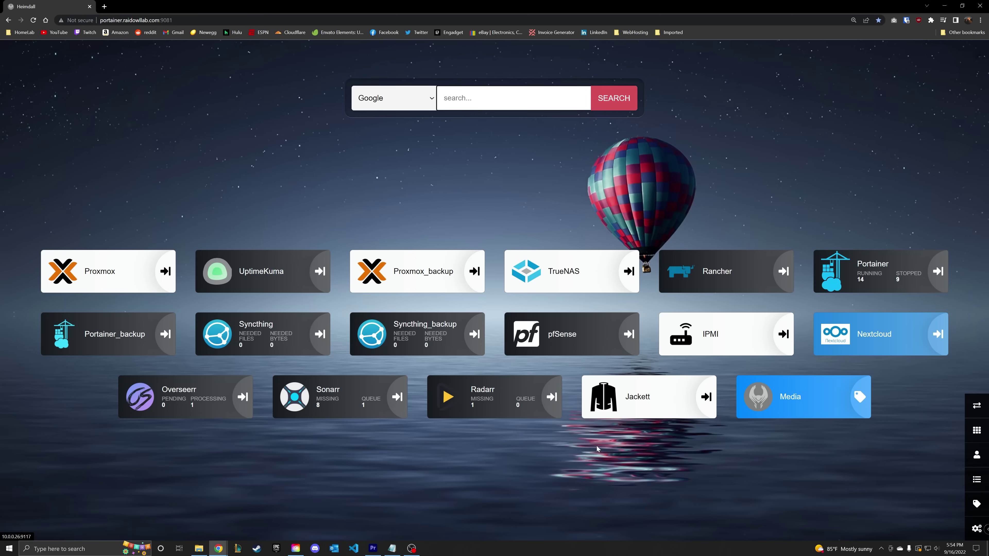
pyautogui.click(179, 401)
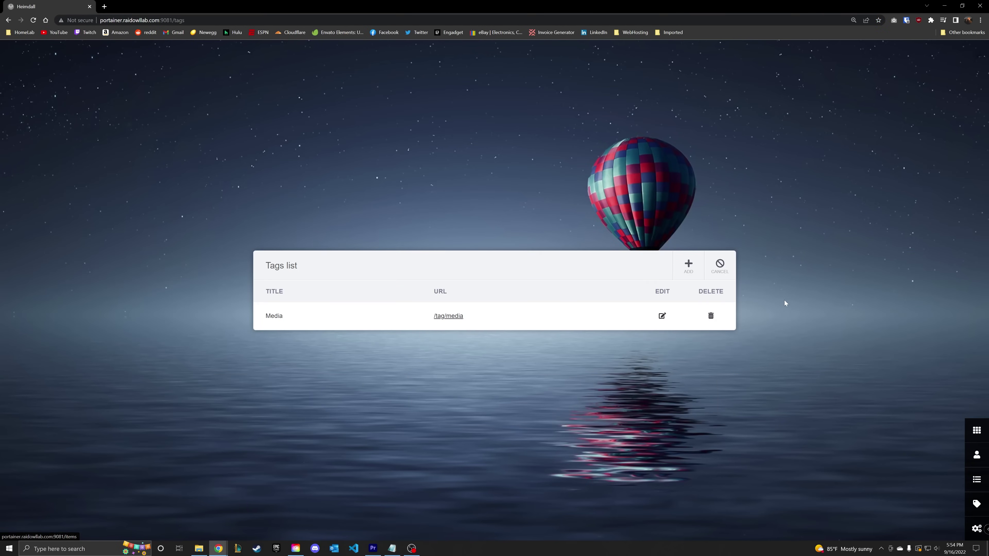
# Save the Media tag and filter the dashboard to its Overseerr, Sonarr, Radarr and Jackett apps
pyautogui.click(662, 316)
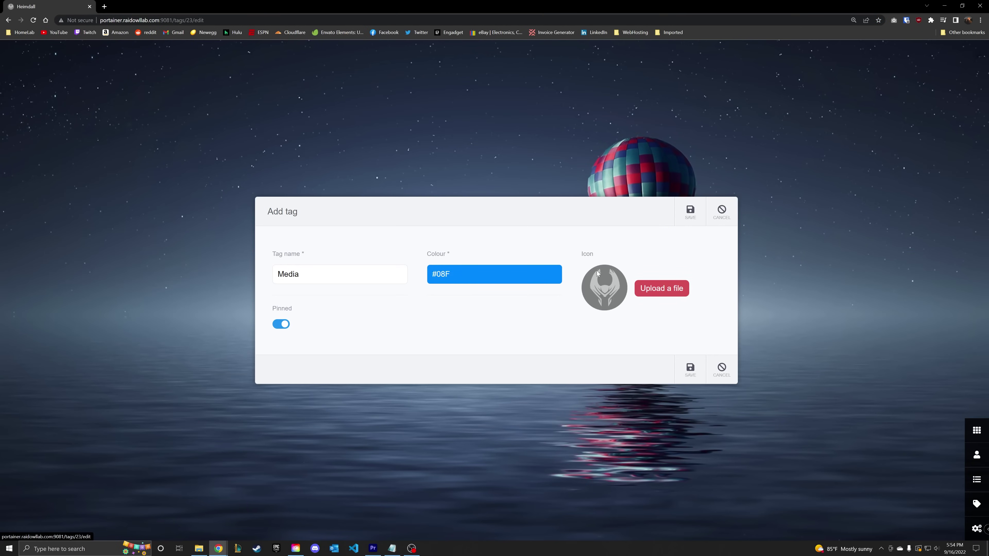
pyautogui.click(690, 370)
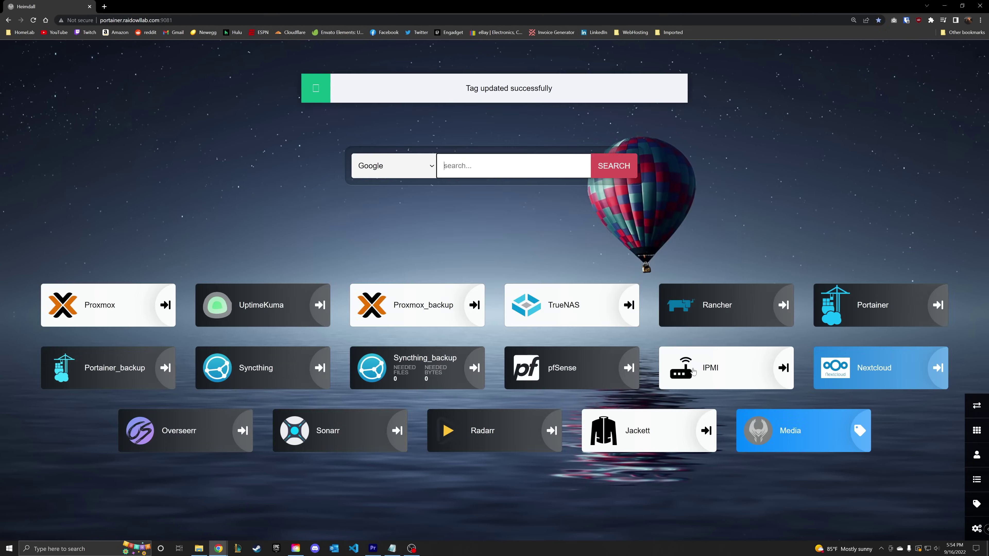
pyautogui.click(791, 434)
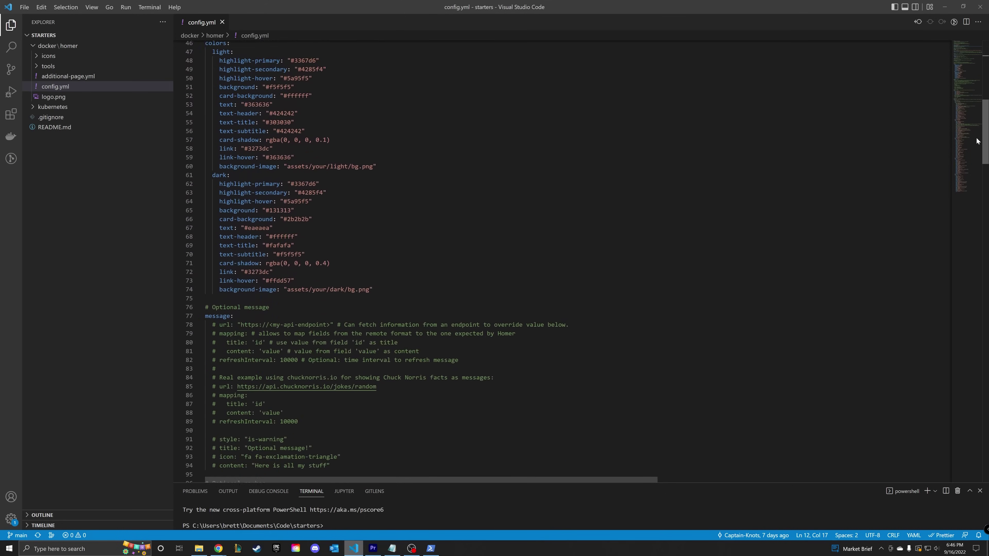
pyautogui.scroll(-20, 975, 181)
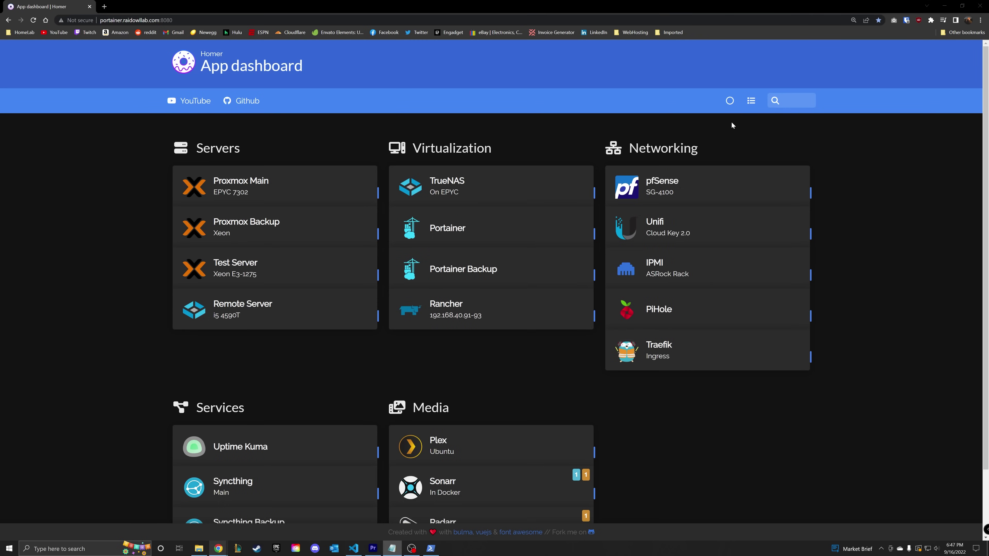
# Toggle Homer between light and dark themes and between row and column layouts
pyautogui.click(730, 101)
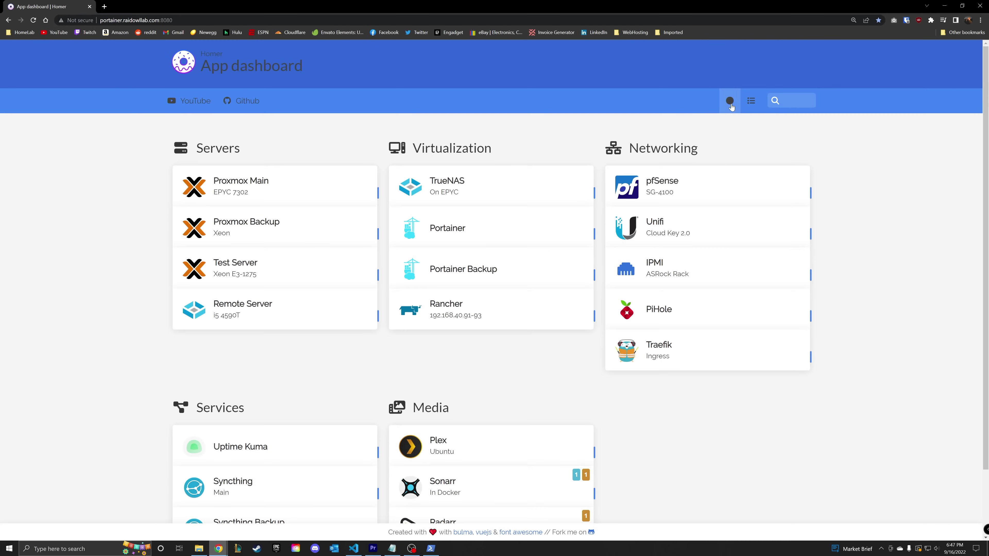
pyautogui.click(729, 101)
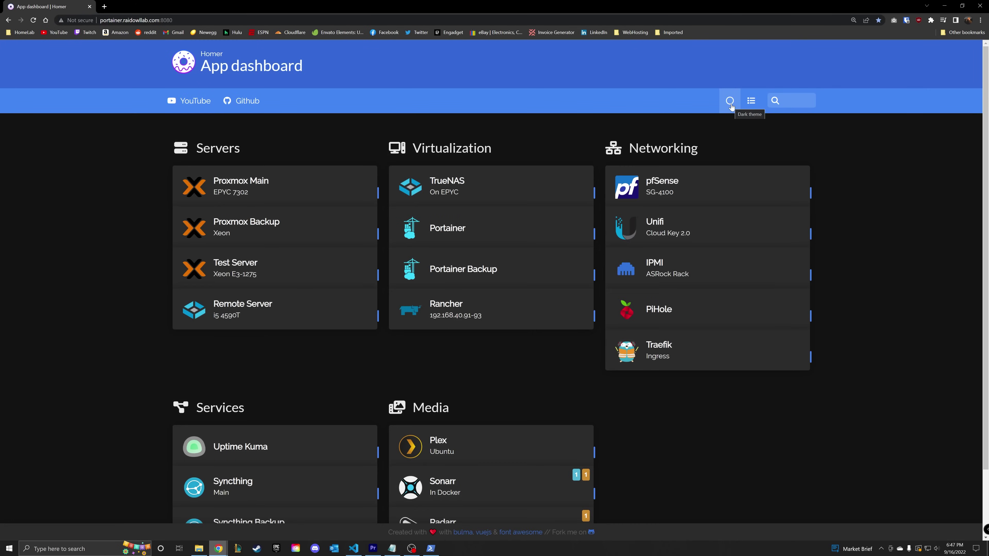
pyautogui.click(751, 102)
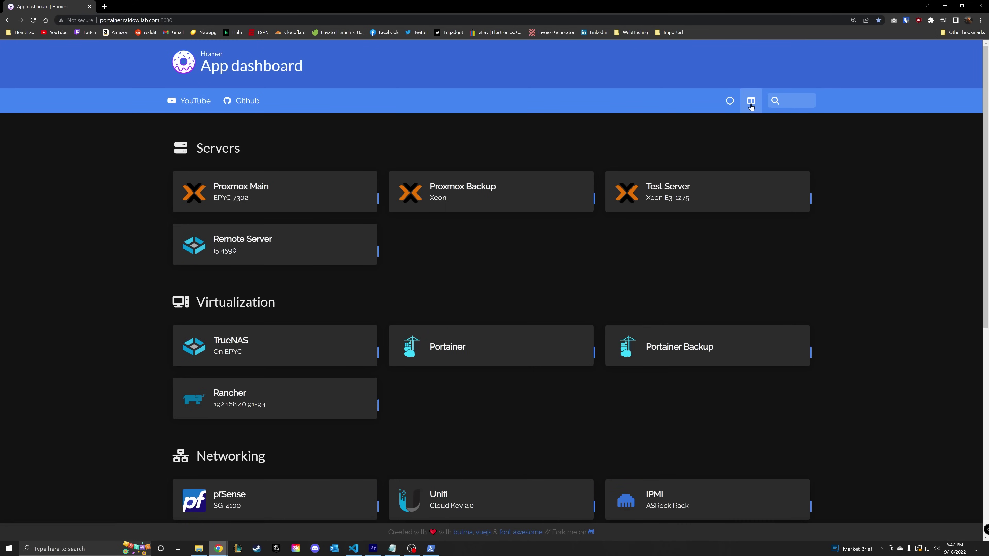
pyautogui.click(751, 102)
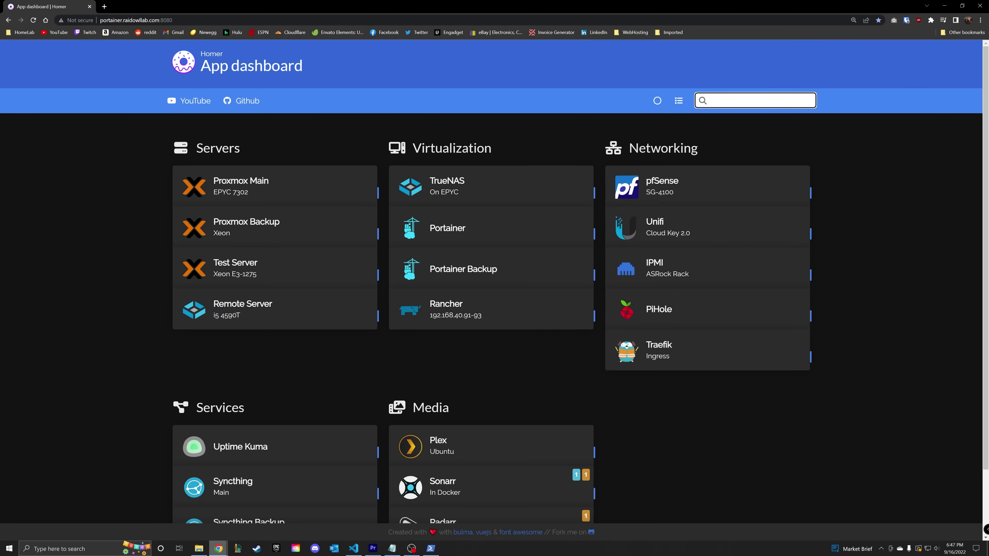
# Search for 'networ', clear the search with Escape, then open Sonarr in a new tab
pyautogui.write('network')
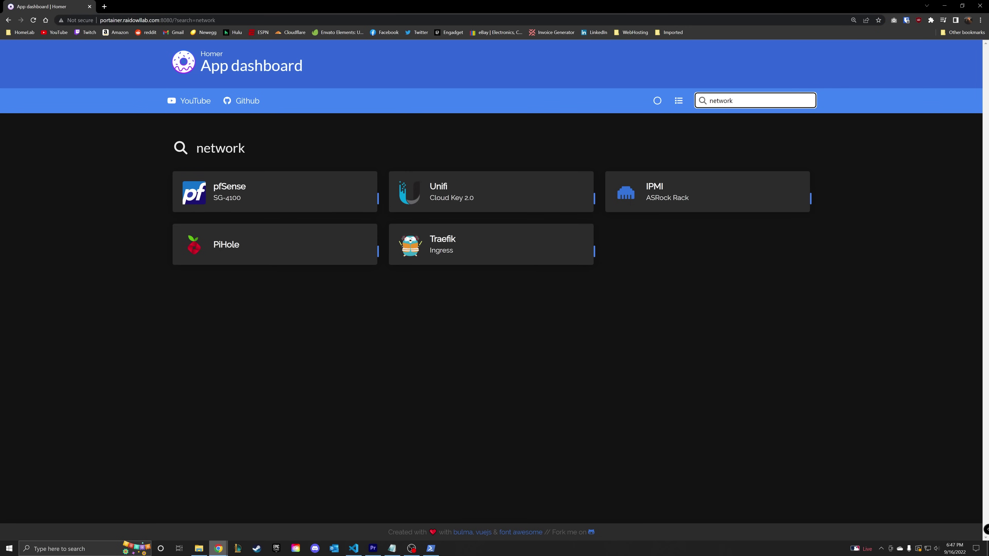
pyautogui.press('Escape')
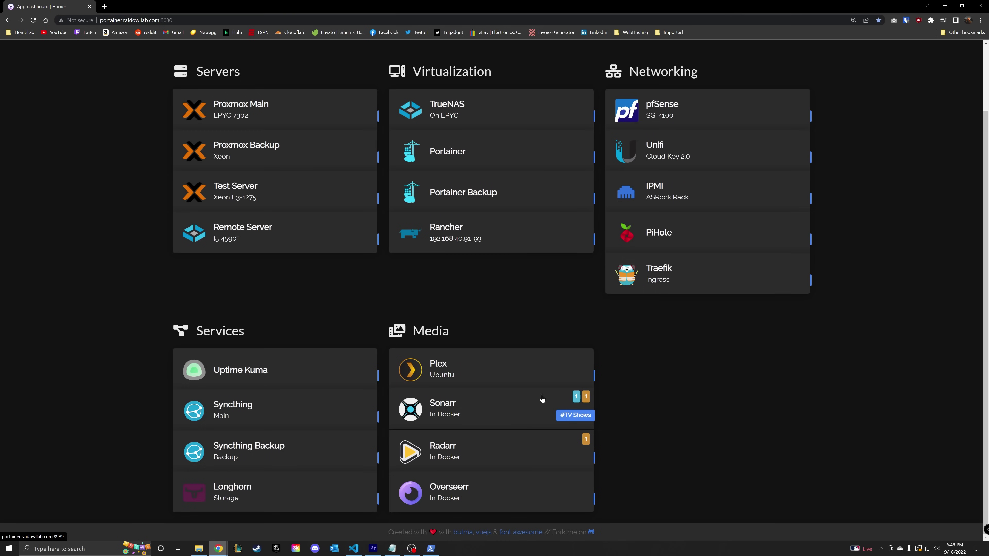
pyautogui.click(530, 407)
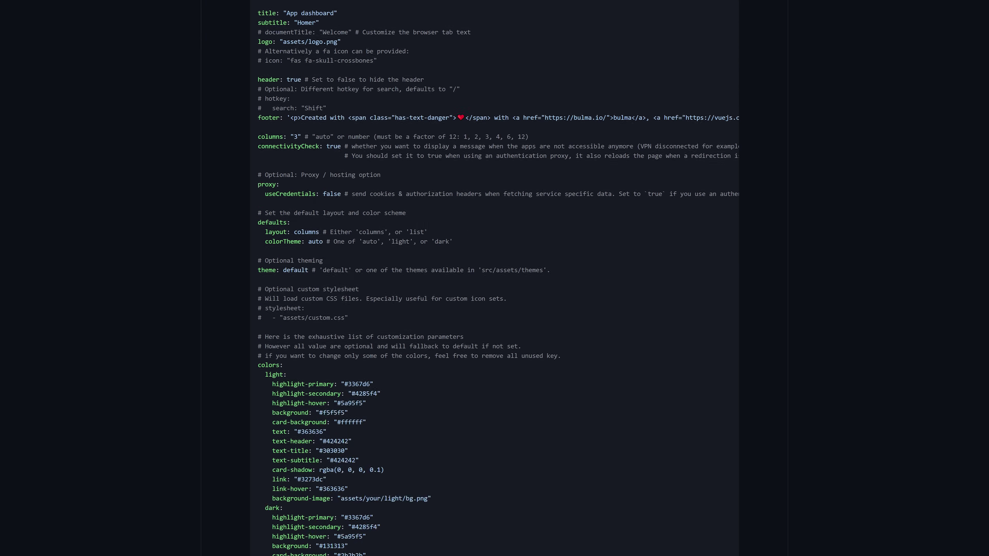
pyautogui.scroll(-15, 494, 278)
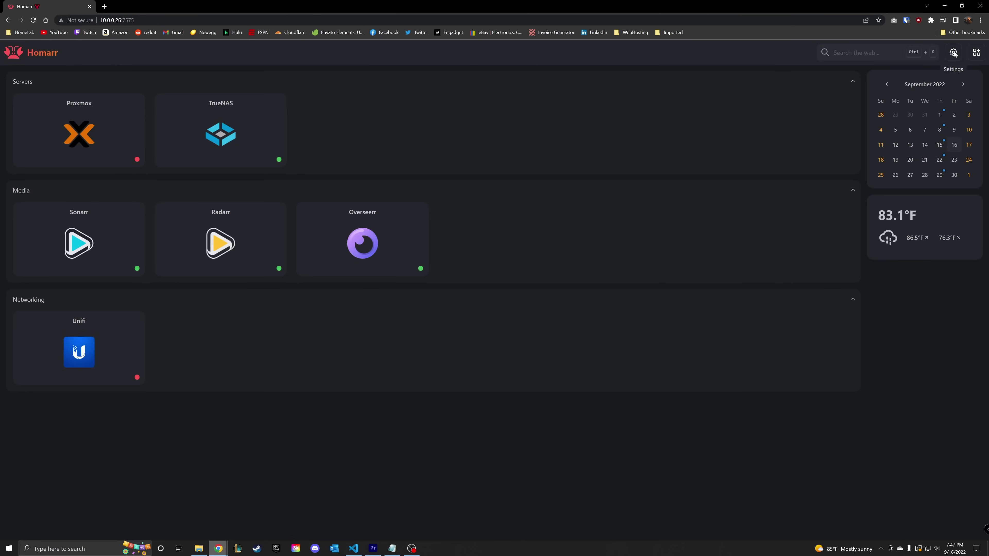
# Open the Homarr dashboard settings
pyautogui.click(953, 53)
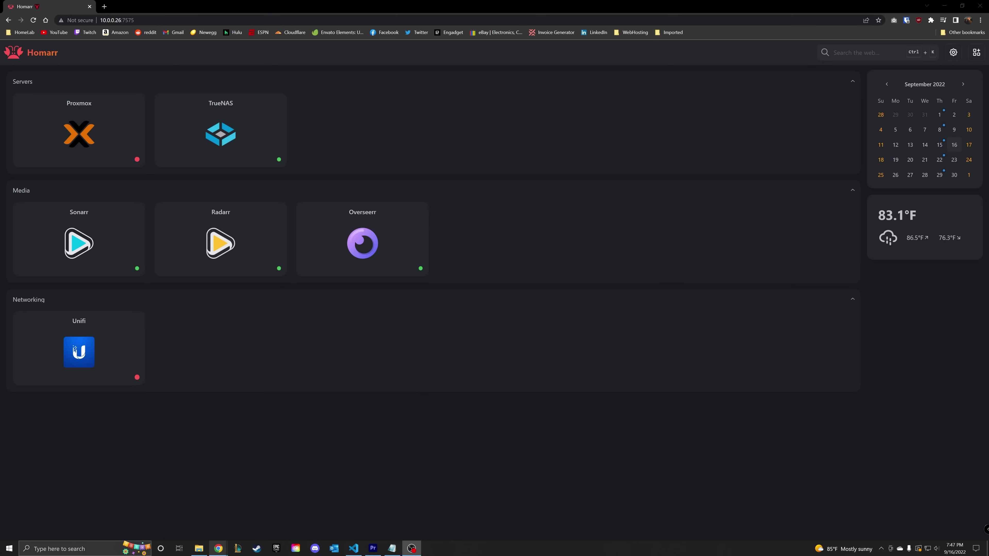
# Search 'true' in the web search box, then start a new service named 'prowlarr'
pyautogui.hotkey('ctrl', 'k')
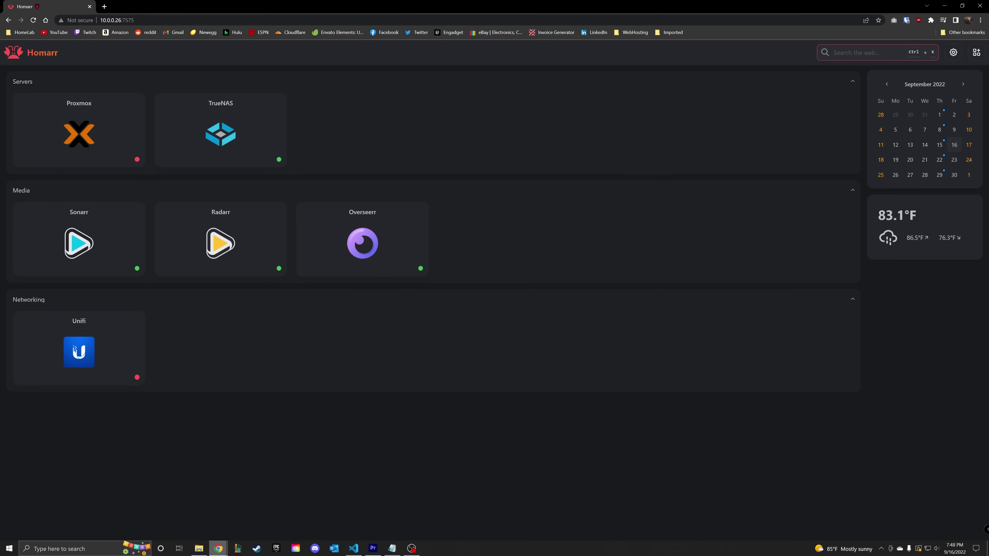
pyautogui.write('true')
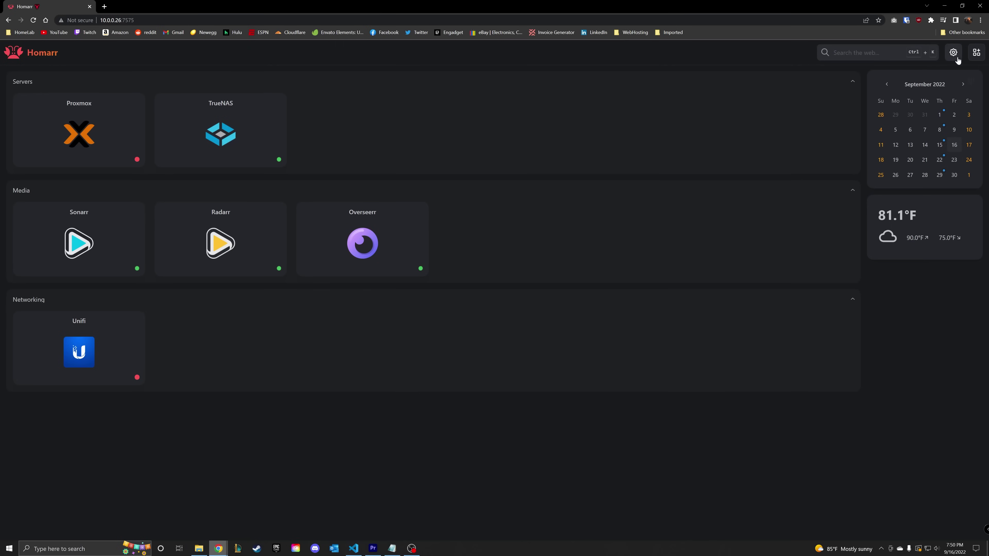
pyautogui.click(978, 55)
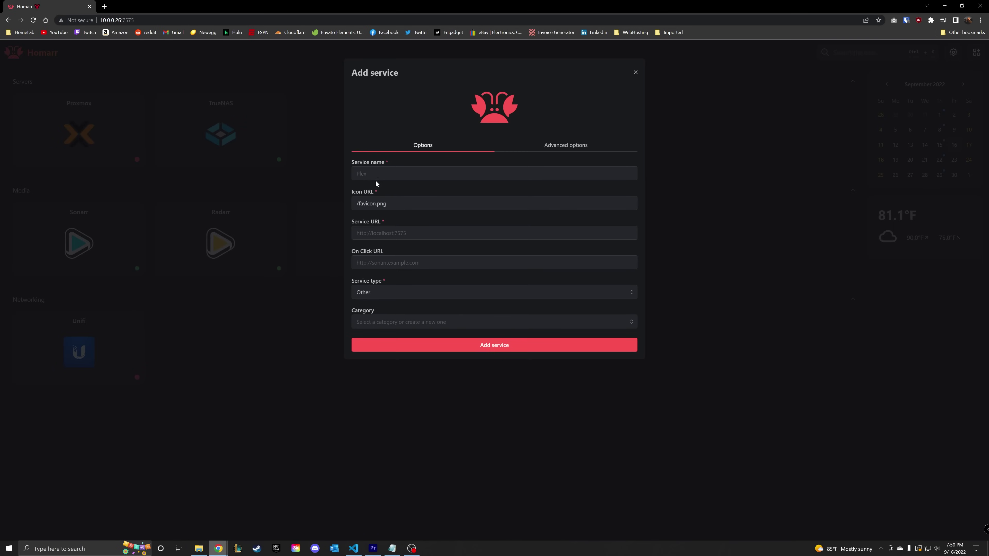
pyautogui.click(389, 174)
pyautogui.write('prowlarr')
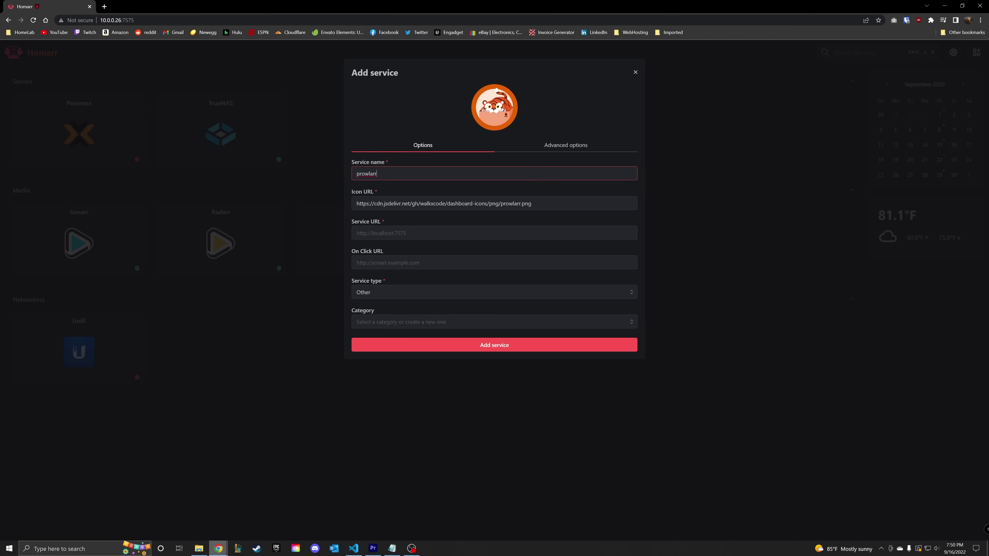
# Fill in the service and on-click URLs, set type Readarr, and add the service
pyautogui.click(389, 233)
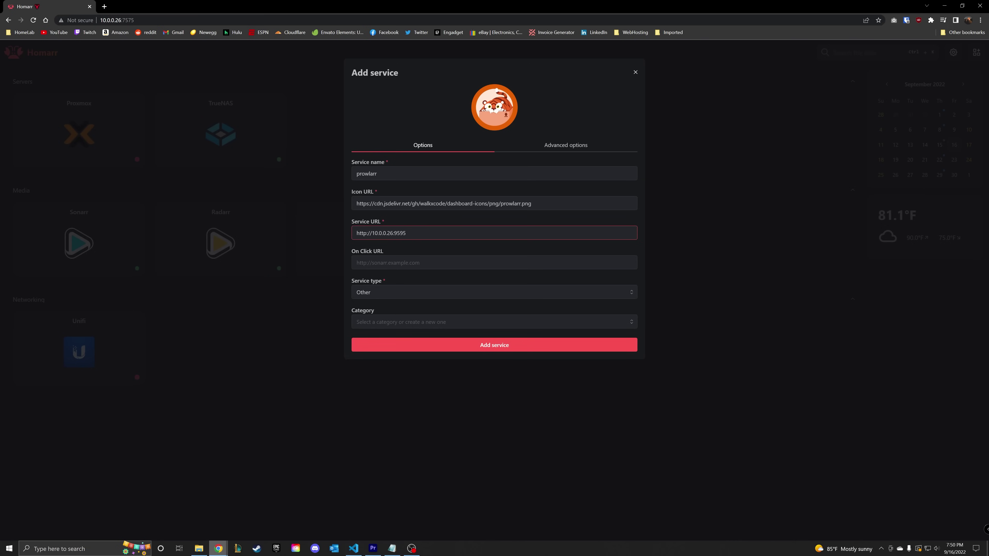
pyautogui.click(397, 263)
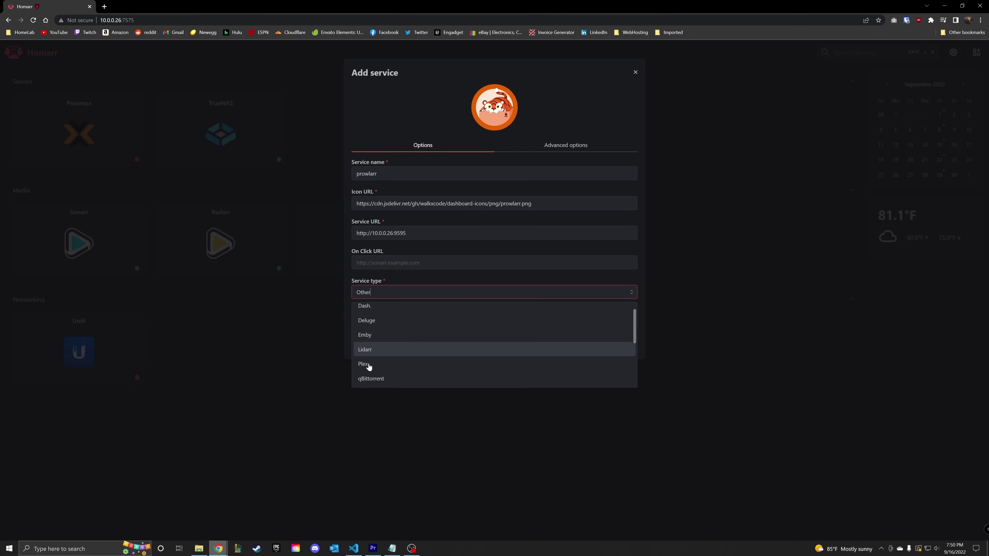
pyautogui.click(383, 353)
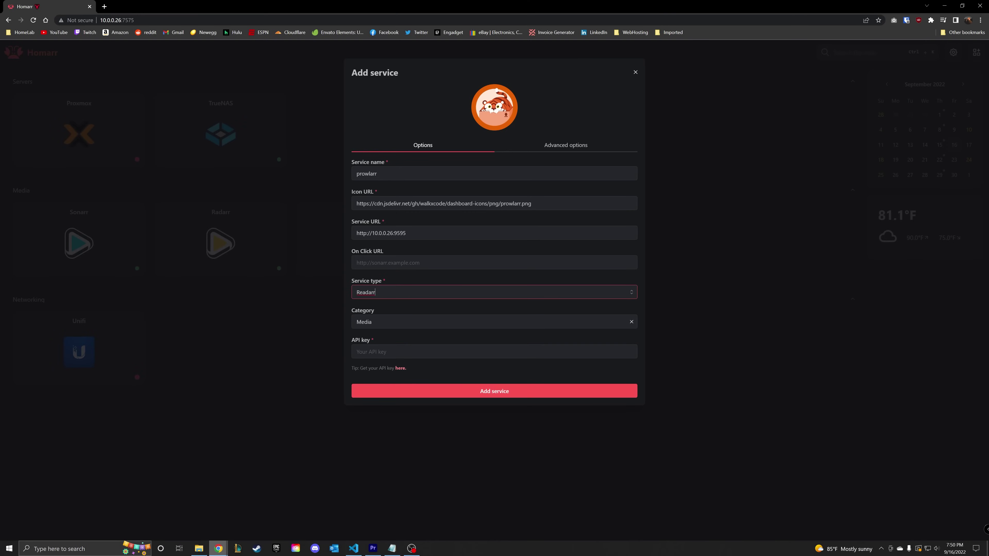
pyautogui.click(384, 352)
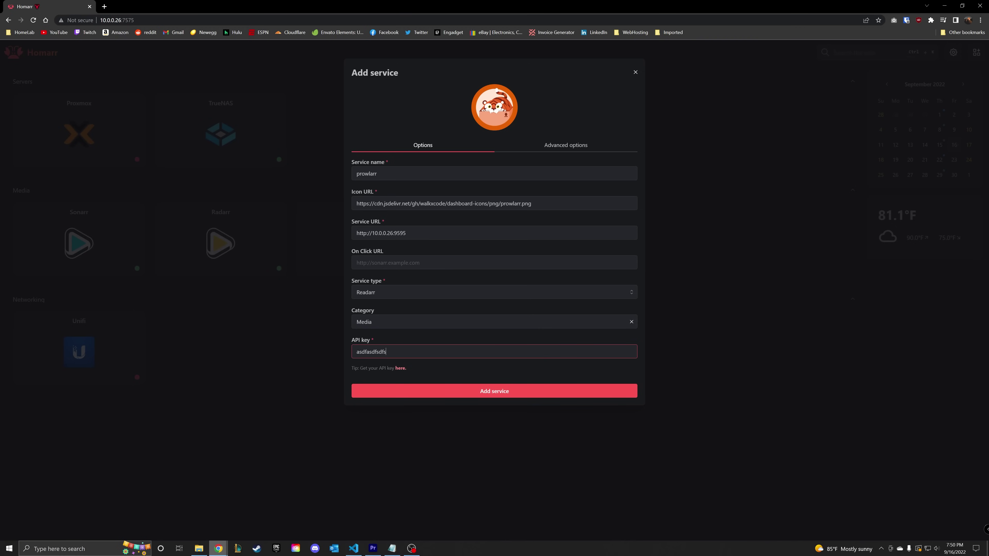
pyautogui.click(434, 394)
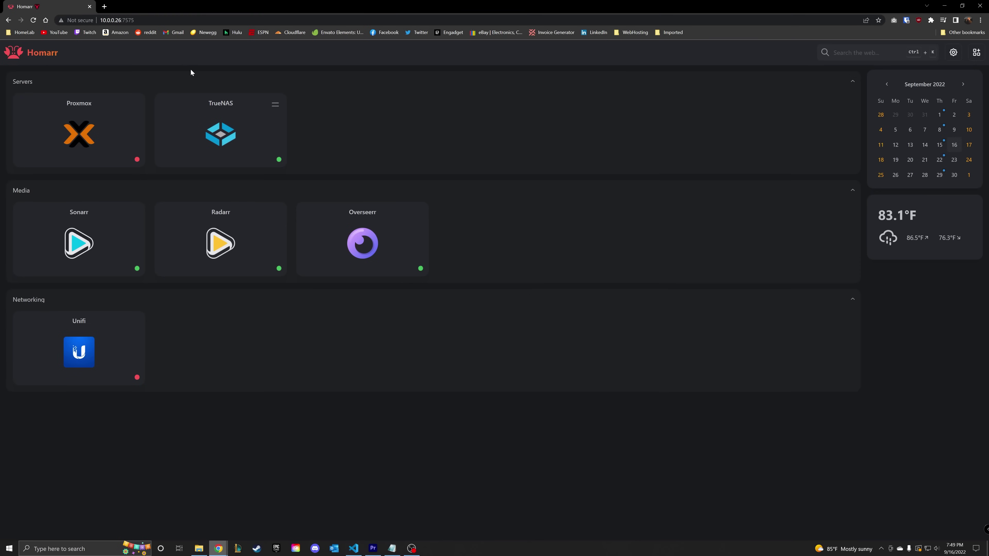
# Move the TrueNAS tile within the Servers row and save prowlarr with a long name
pyautogui.moveTo(129, 117); pyautogui.dragTo(200, 177)
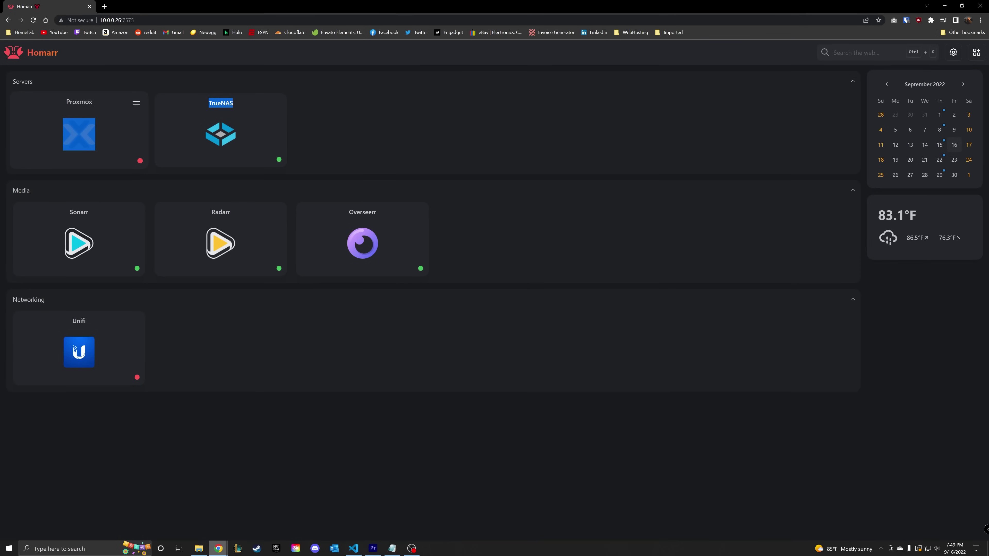
pyautogui.click(59, 120)
pyautogui.moveTo(2, 114); pyautogui.dragTo(411, 134)
pyautogui.rightClick(412, 133)
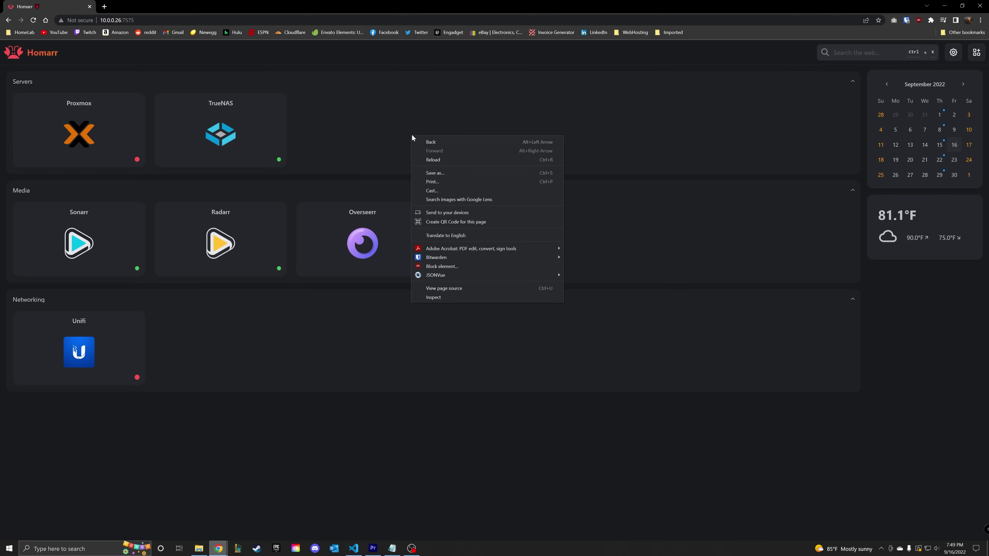
pyautogui.click(305, 124)
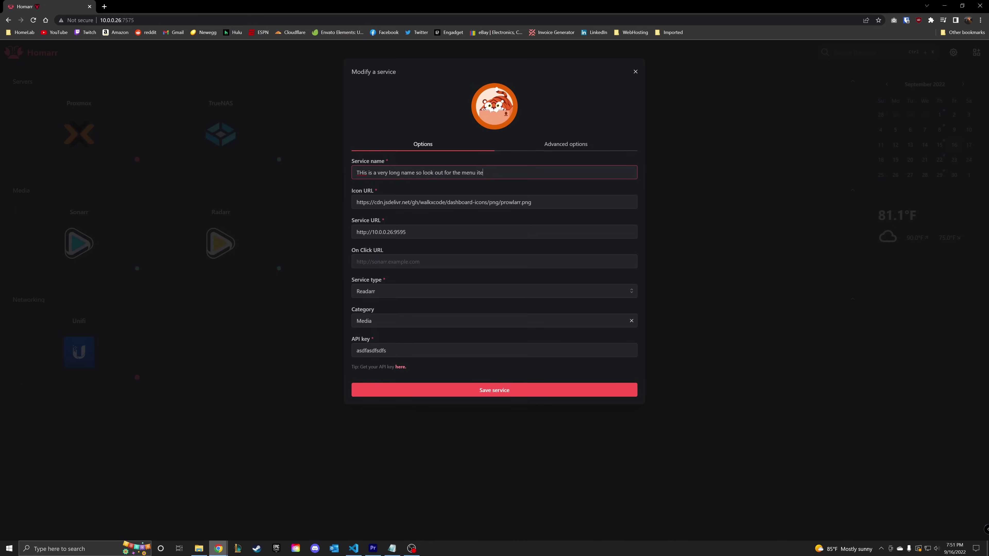
pyautogui.click(489, 393)
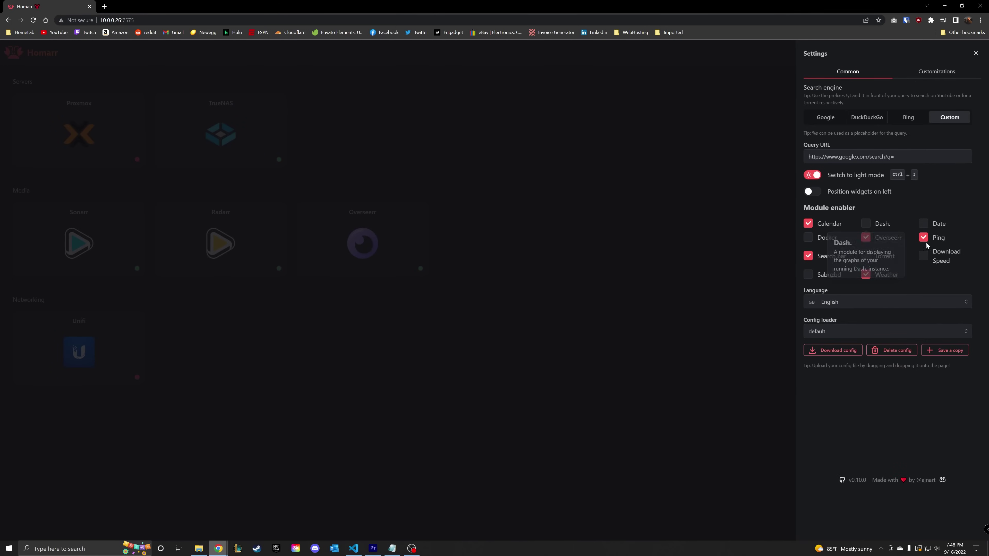
# Enable the Calendar, Overseerr, Ping, Search Bar and Weather modules, then close Homarr's settings
pyautogui.click(923, 223)
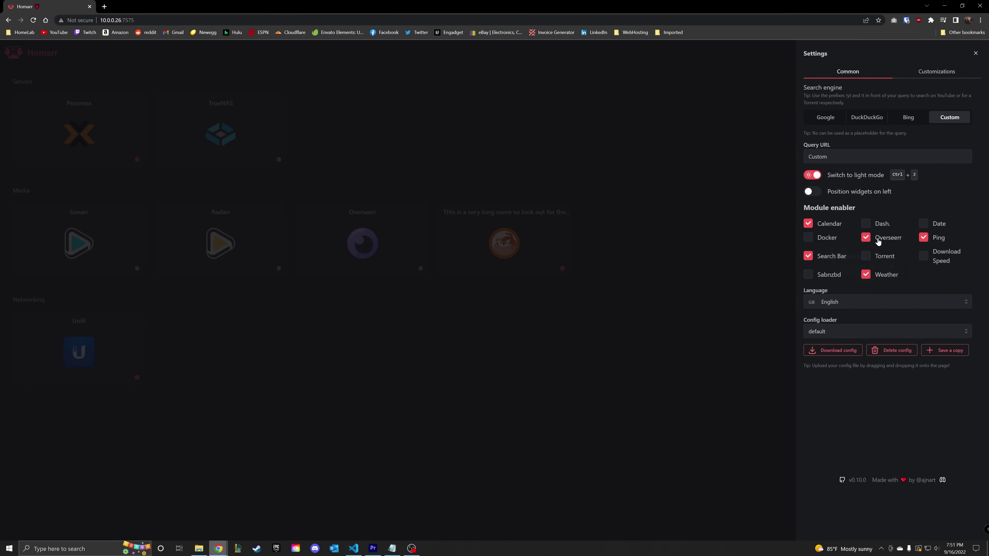
pyautogui.moveTo(864, 241)
pyautogui.click(756, 137)
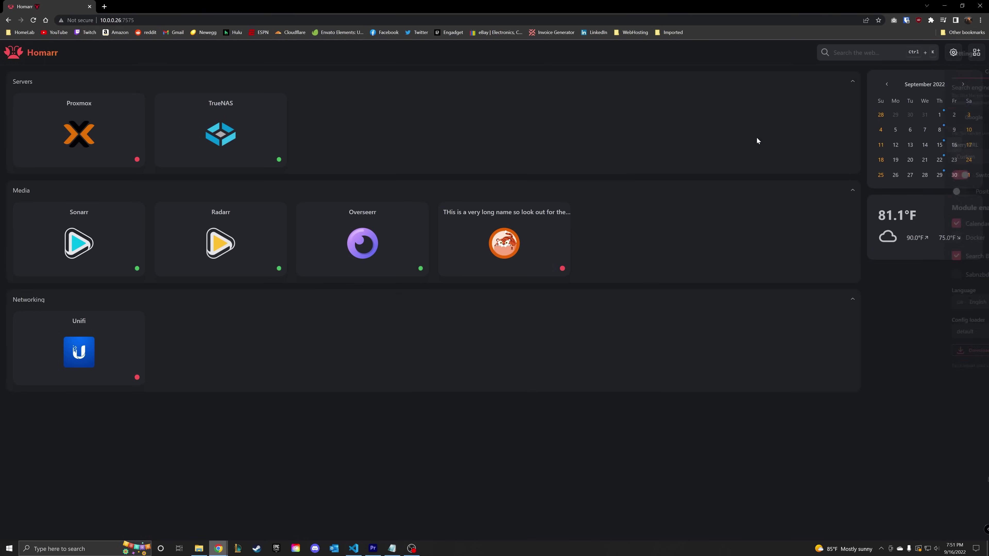
# Enter the Overseerr query '!os house of the' in the web search, then check day 15's episode
pyautogui.hotkey('ctrl', 'k')
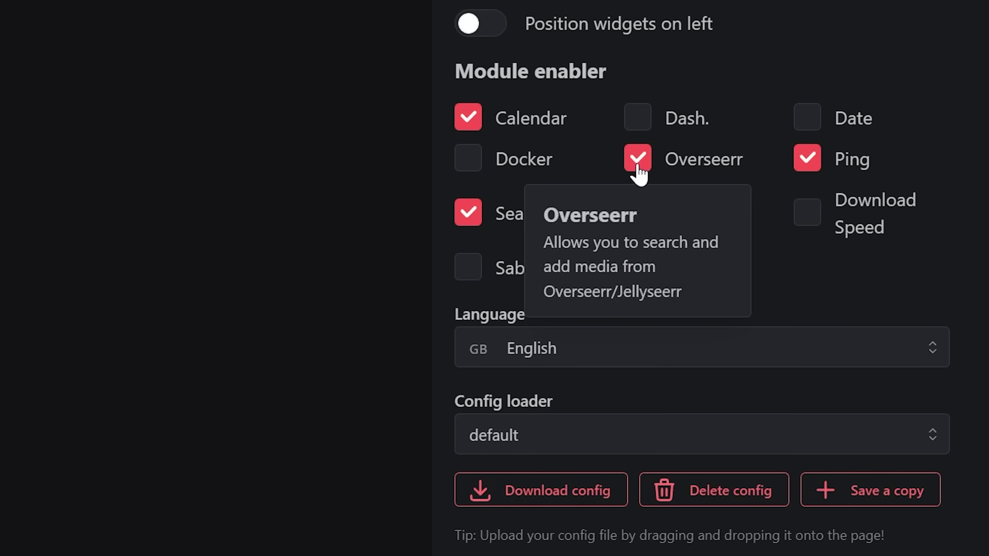
pyautogui.write('!os')
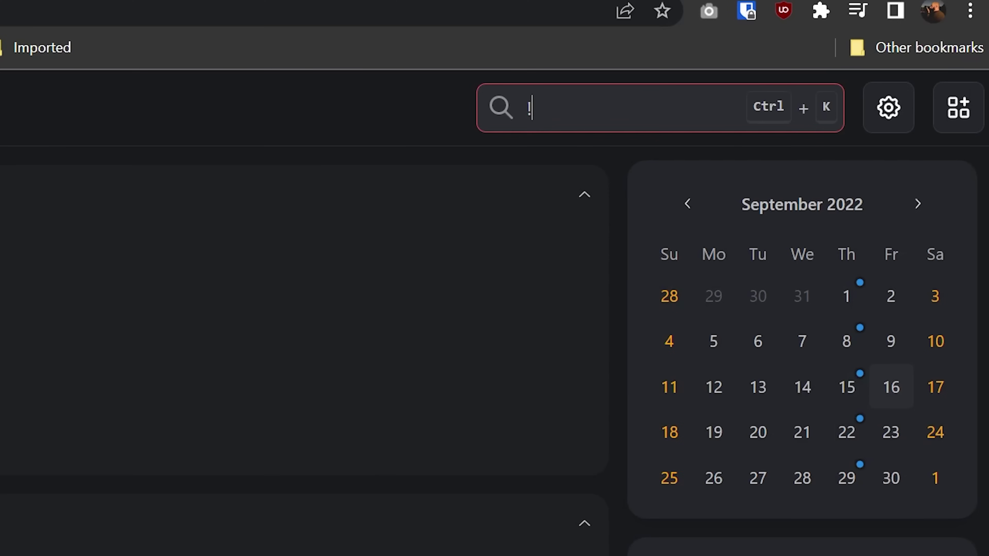
pyautogui.write(' house of the')
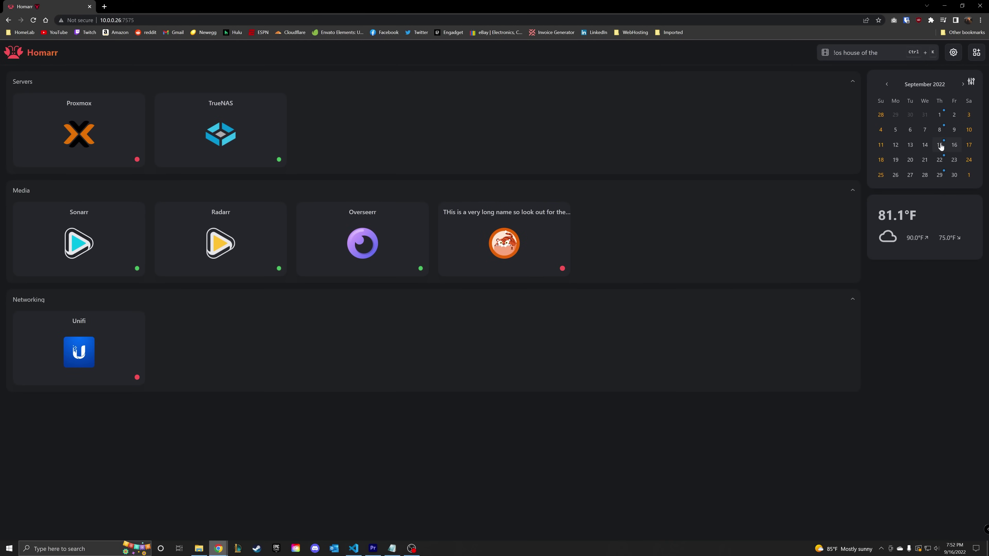
pyautogui.click(940, 145)
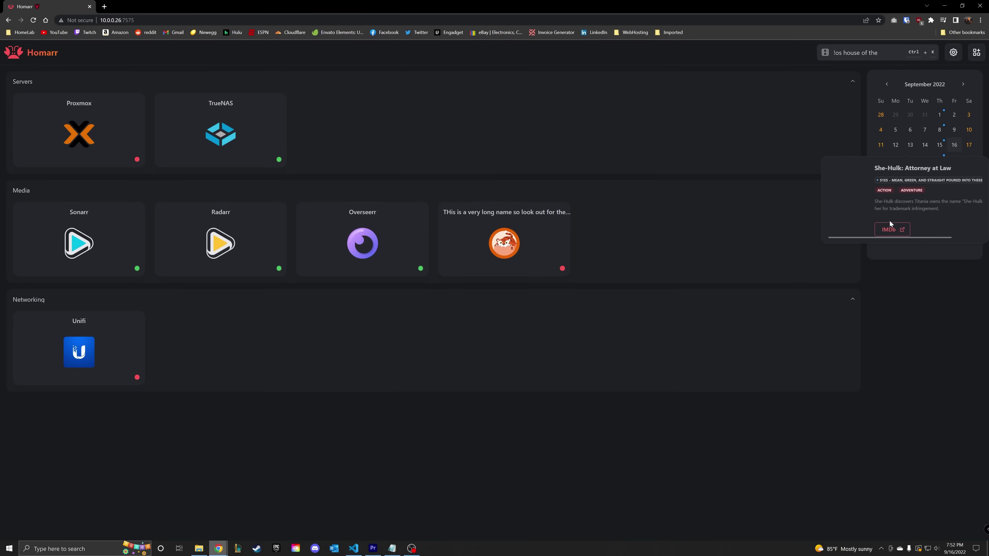
pyautogui.click(923, 142)
pyautogui.click(941, 164)
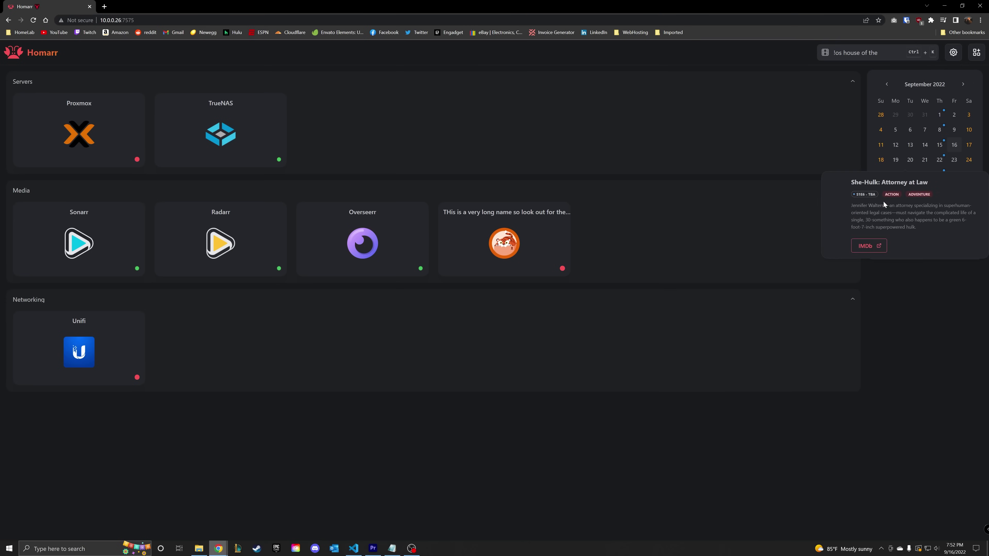
pyautogui.click(930, 274)
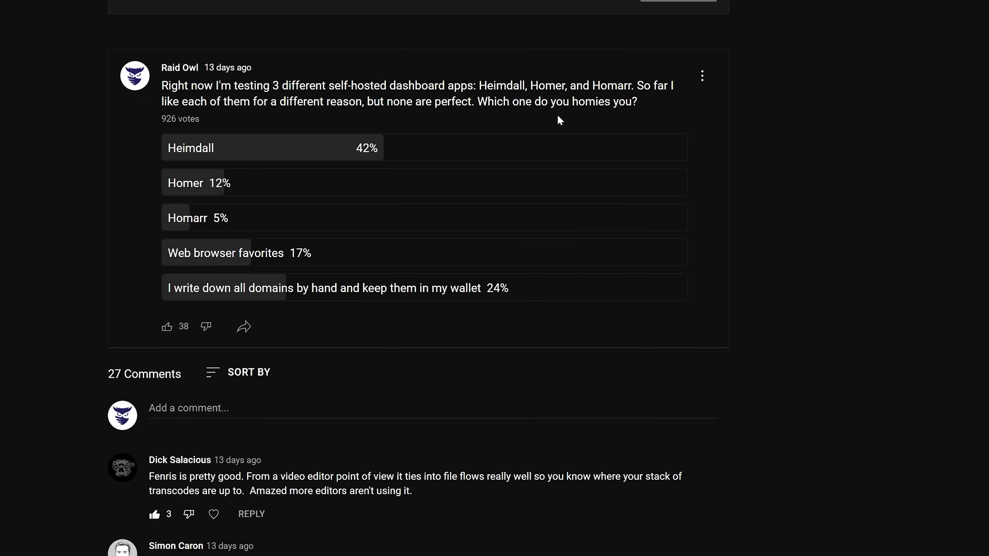
pyautogui.scroll(-15, 839, 208)
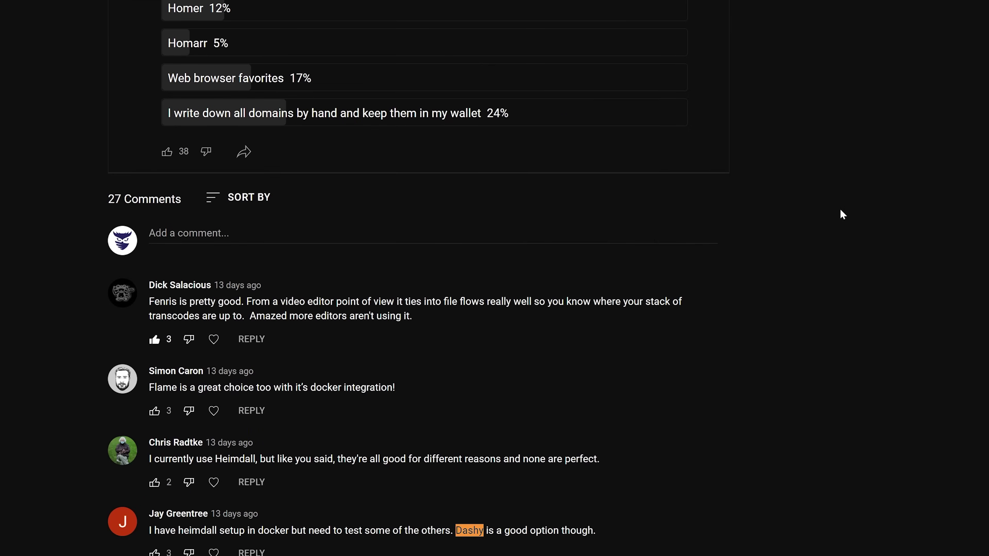
pyautogui.scroll(-14, 840, 210)
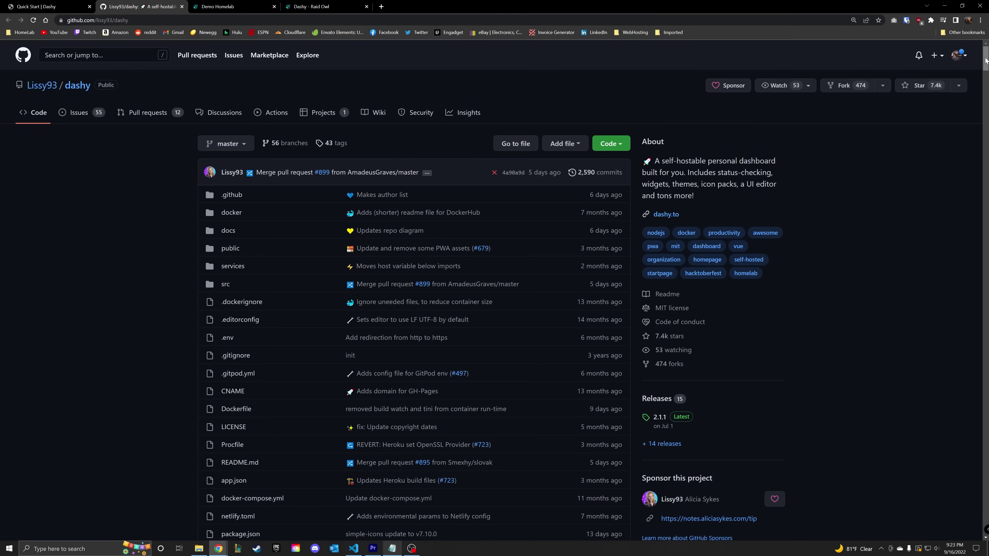
# Scroll the Dashy README to Getting Started and select the config path in the docker run command
pyautogui.moveTo(981, 58); pyautogui.dragTo(977, 179)
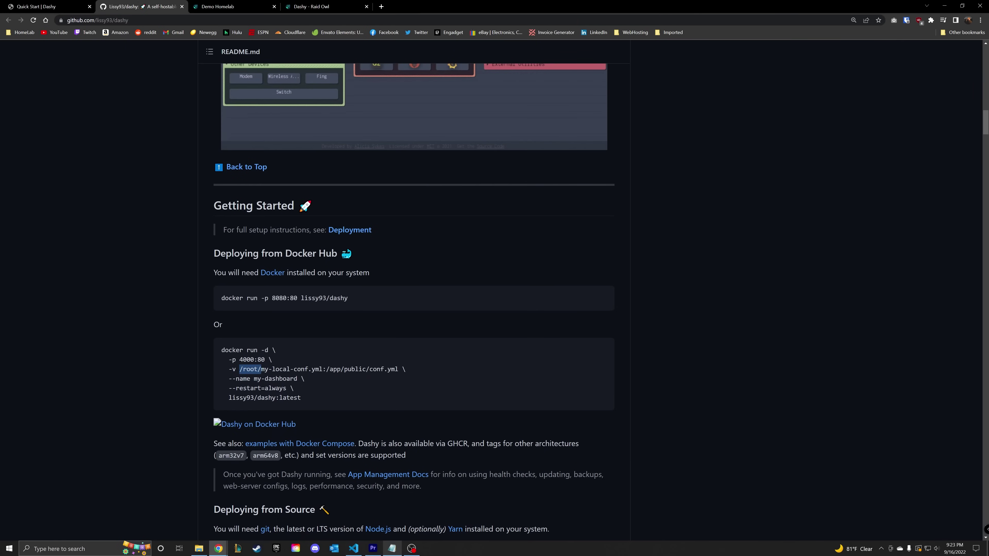
pyautogui.moveTo(342, 376); pyautogui.dragTo(395, 372)
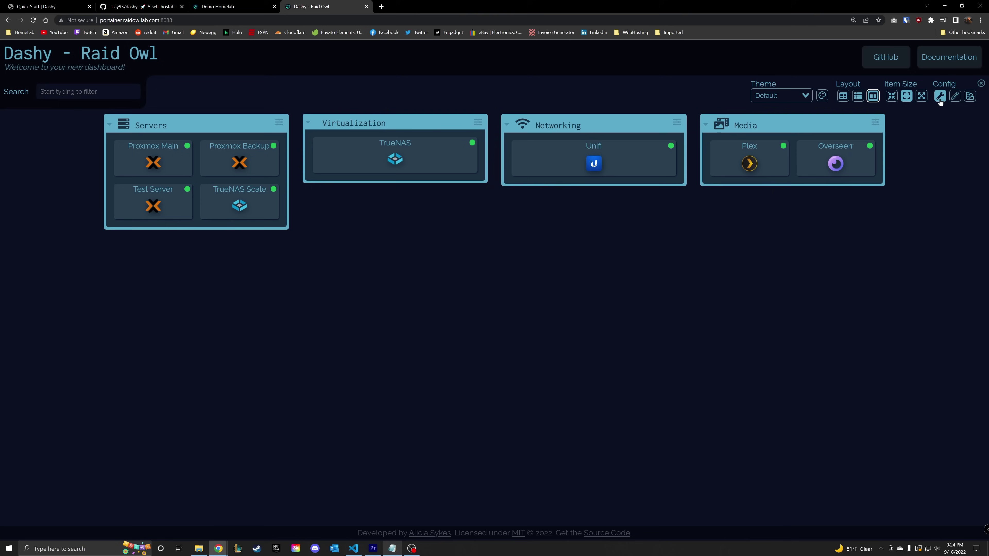
# Turn on Dashy's edit mode, start a new Servers item, then try the Minimal and Workspace views
pyautogui.click(955, 96)
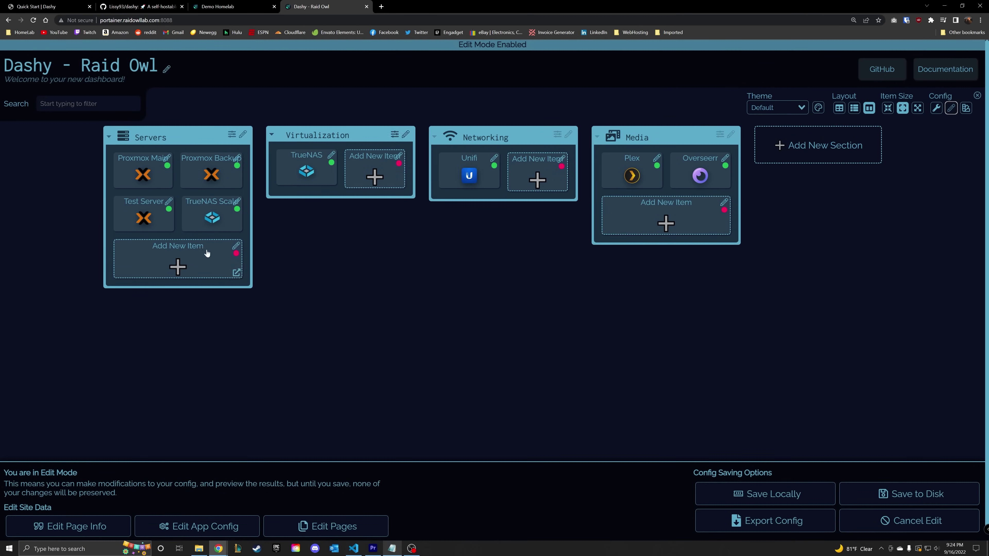
pyautogui.click(168, 267)
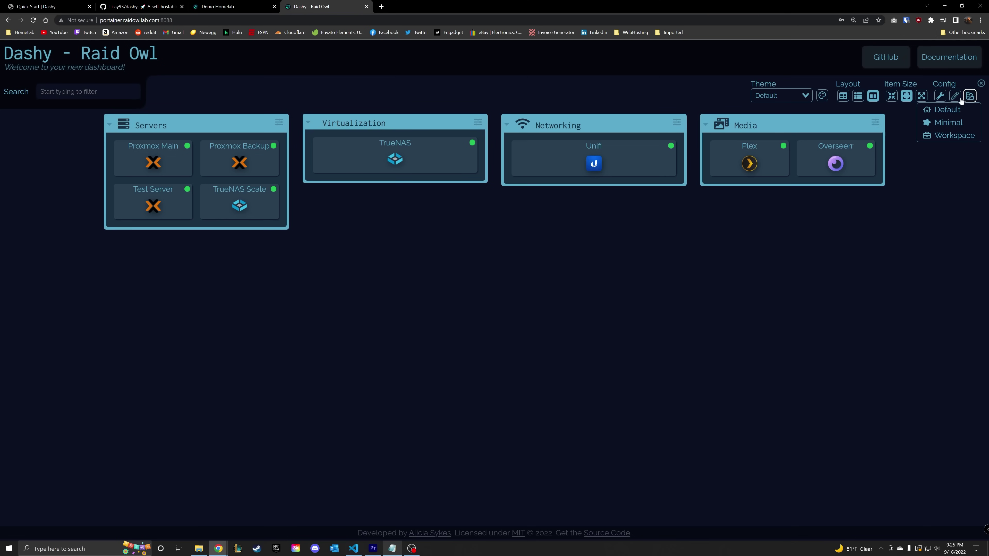
pyautogui.click(948, 122)
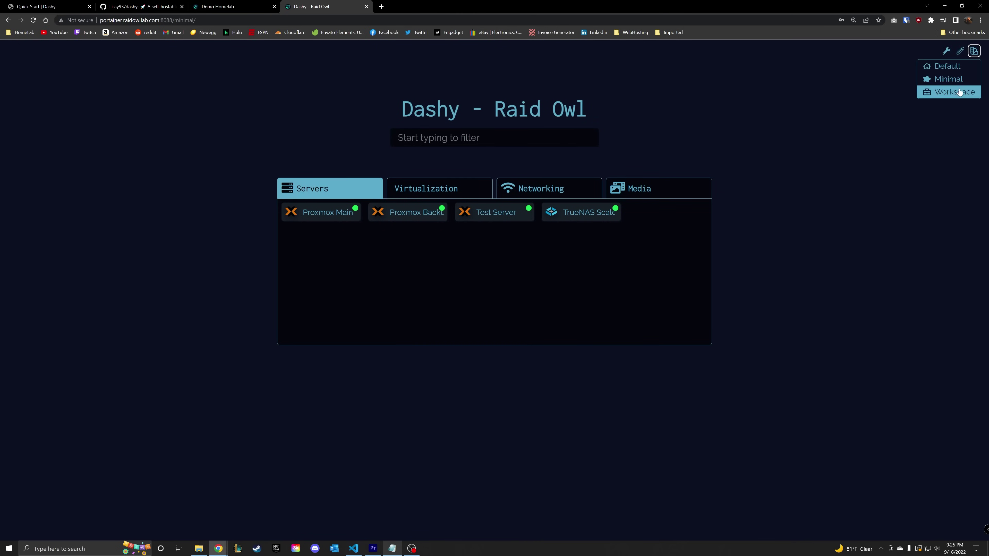
pyautogui.click(959, 92)
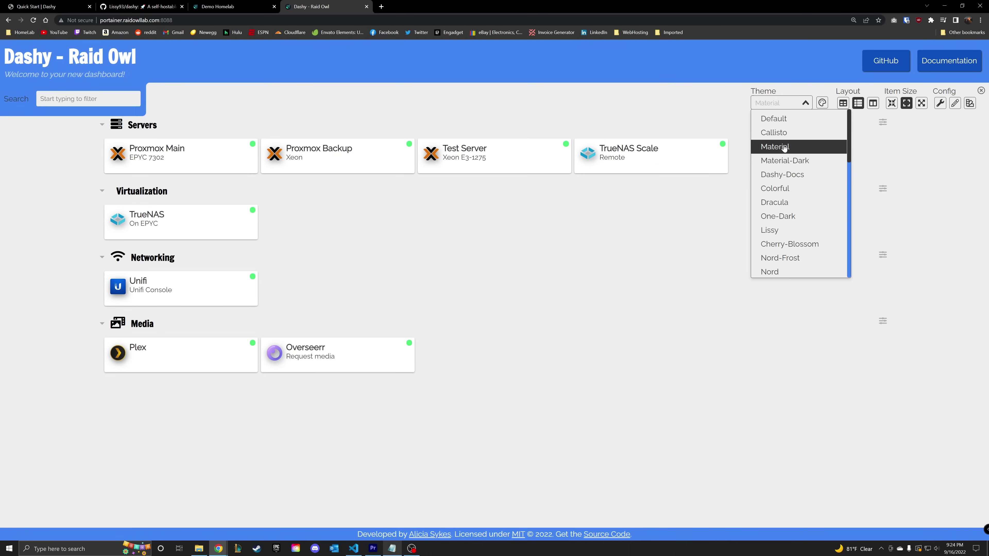
# Try the Material-Dark and One-Dark themes, settle on Default, and toggle the section layout
pyautogui.click(782, 162)
pyautogui.click(781, 104)
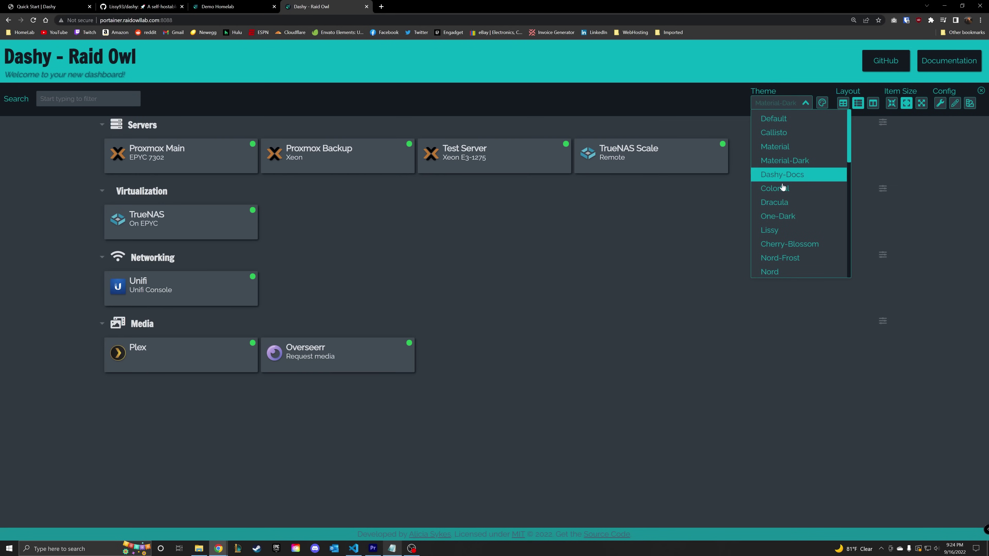
pyautogui.click(779, 216)
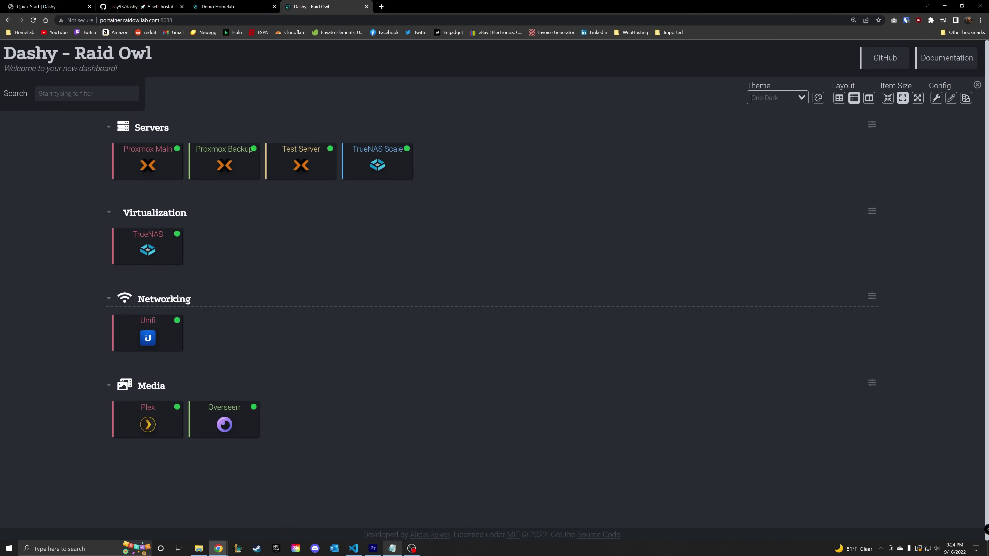
pyautogui.click(776, 98)
pyautogui.click(770, 113)
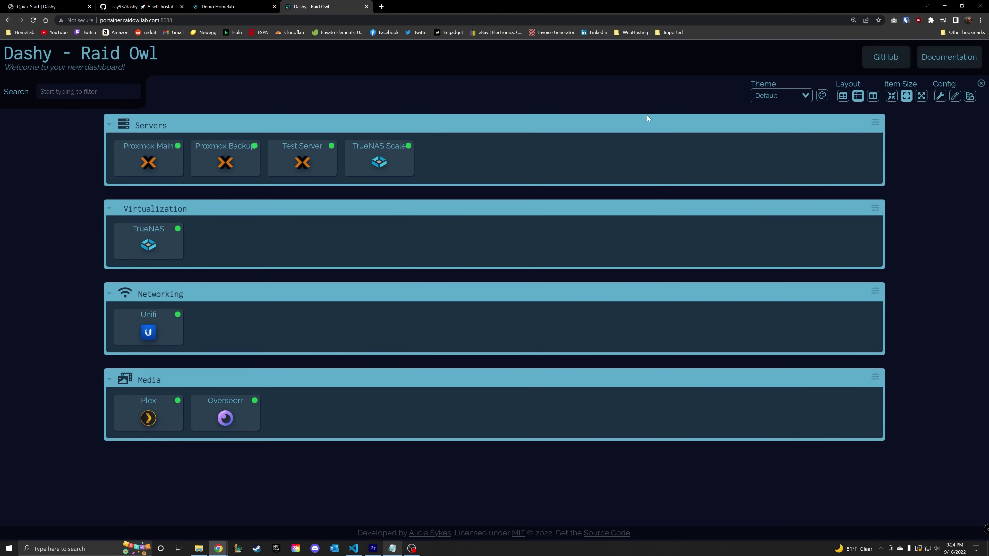
pyautogui.click(872, 96)
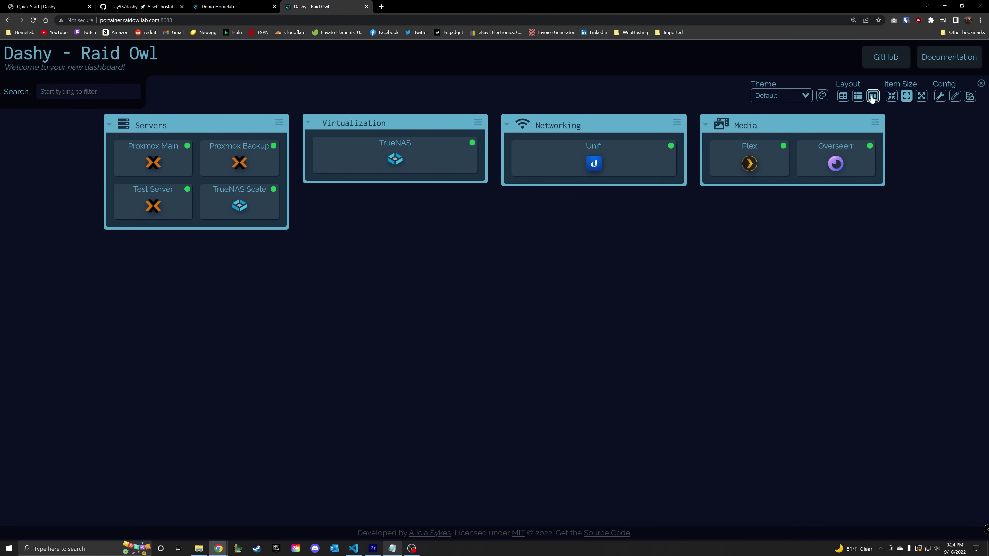
pyautogui.click(859, 96)
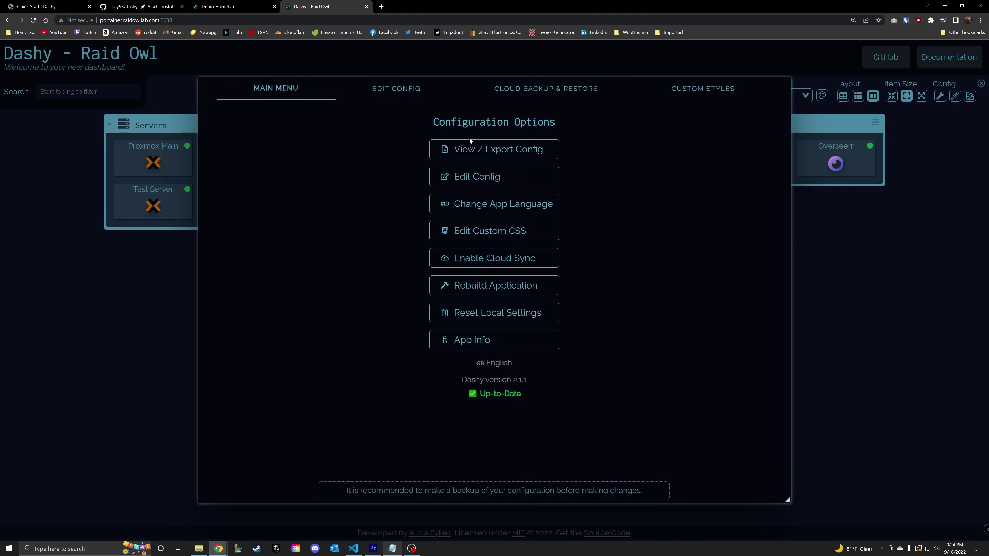
# In Edit Config, expand the appConfig, pageInfo and sections nodes of the configuration tree
pyautogui.click(388, 95)
pyautogui.click(238, 150)
pyautogui.scroll(-3, 255, 218)
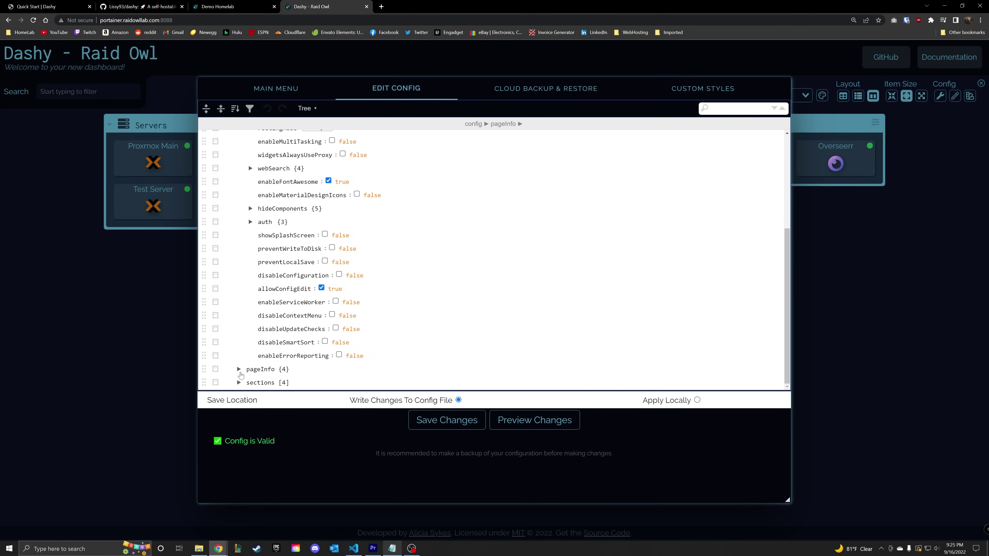
pyautogui.click(239, 369)
pyautogui.scroll(-3, 240, 273)
pyautogui.click(239, 366)
pyautogui.scroll(6, 300, 229)
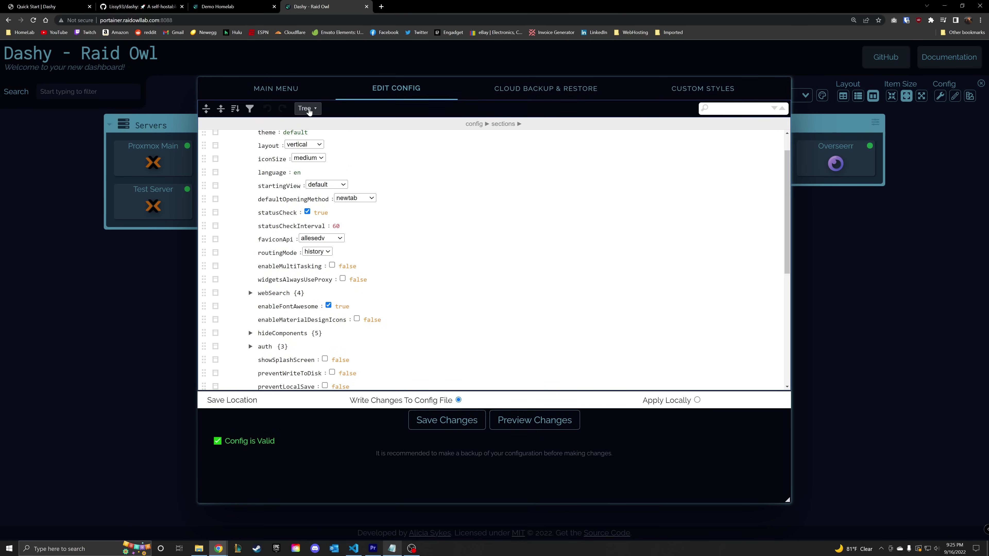
# Show the configuration as raw JSON code, then go to Cloud Backup & Restore
pyautogui.click(315, 134)
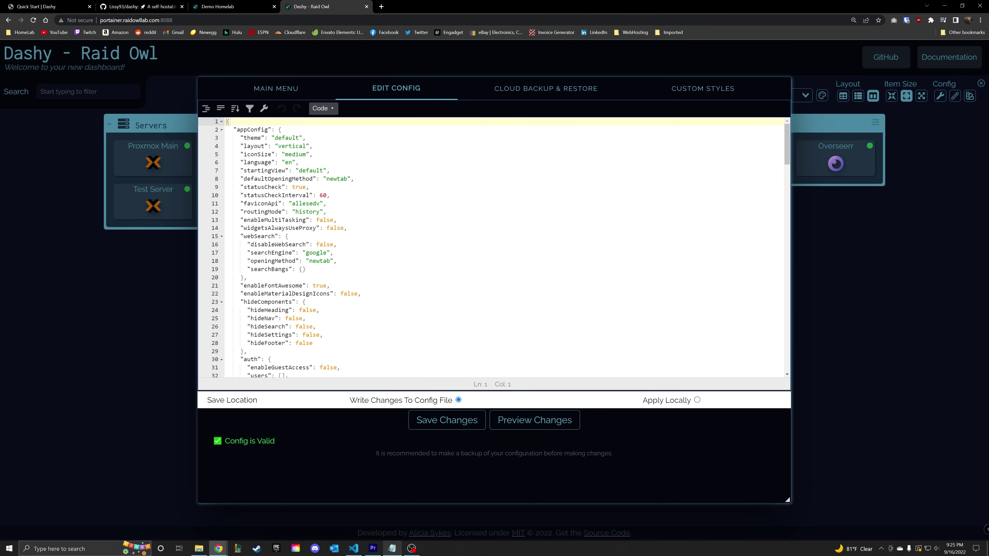
pyautogui.scroll(-10, 491, 248)
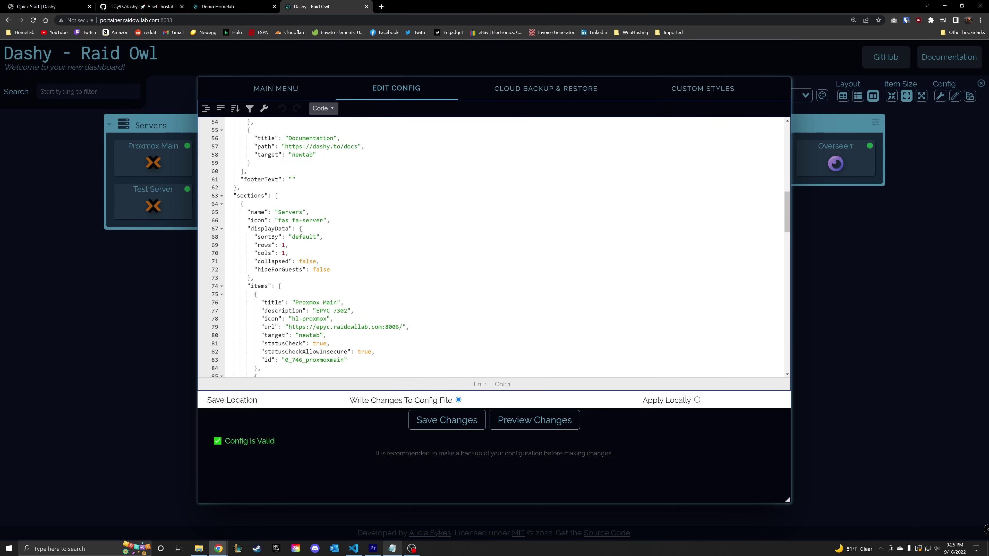
pyautogui.click(548, 95)
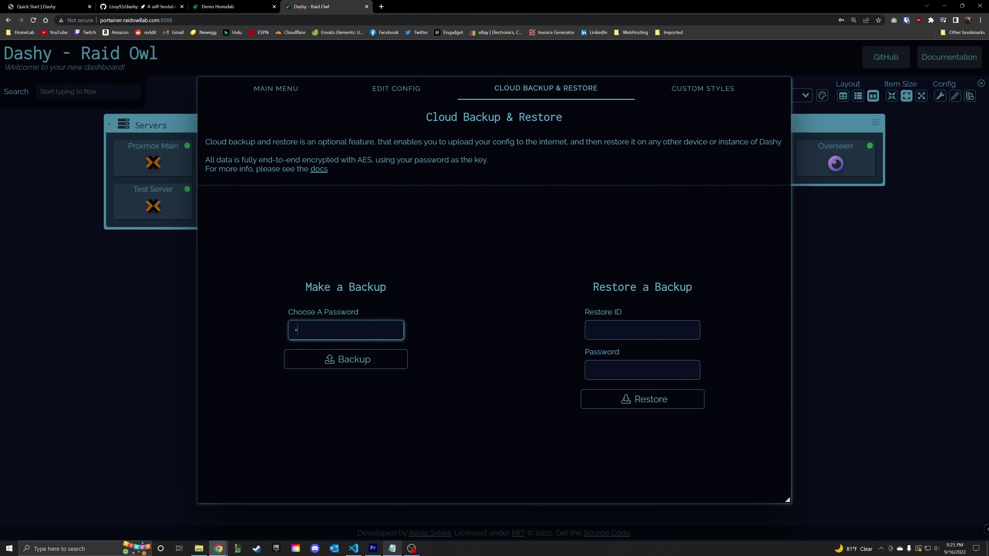
# Upload an encrypted backup of the Dashy configuration to the cloud
pyautogui.click(341, 359)
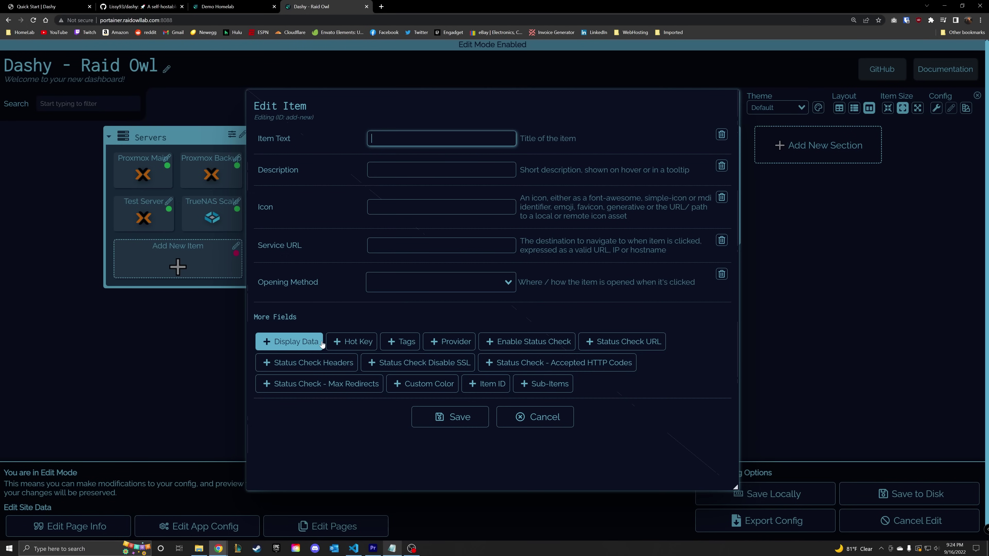
# Add Hot Key, Status Check URL and Enable Status Check fields to the new item's form
pyautogui.click(354, 343)
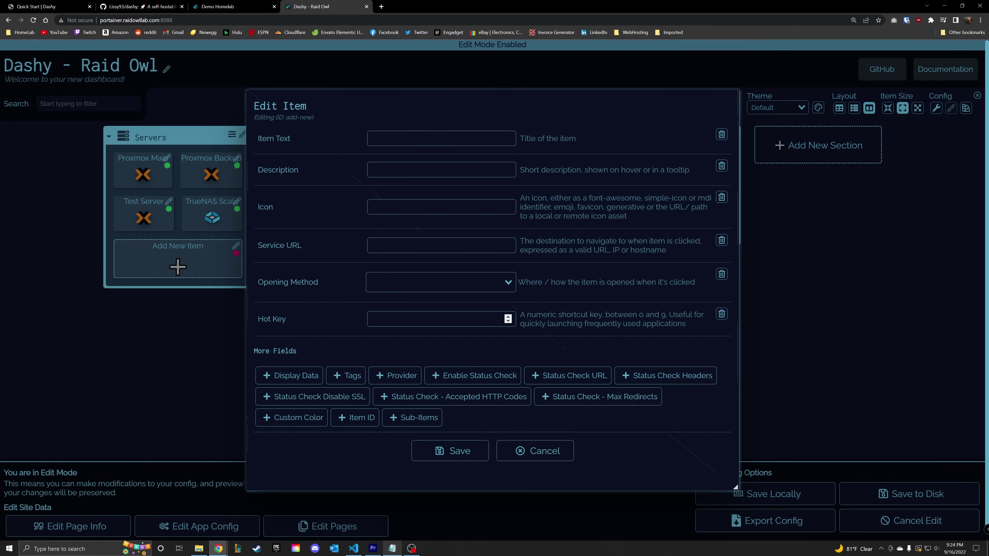
pyautogui.click(572, 376)
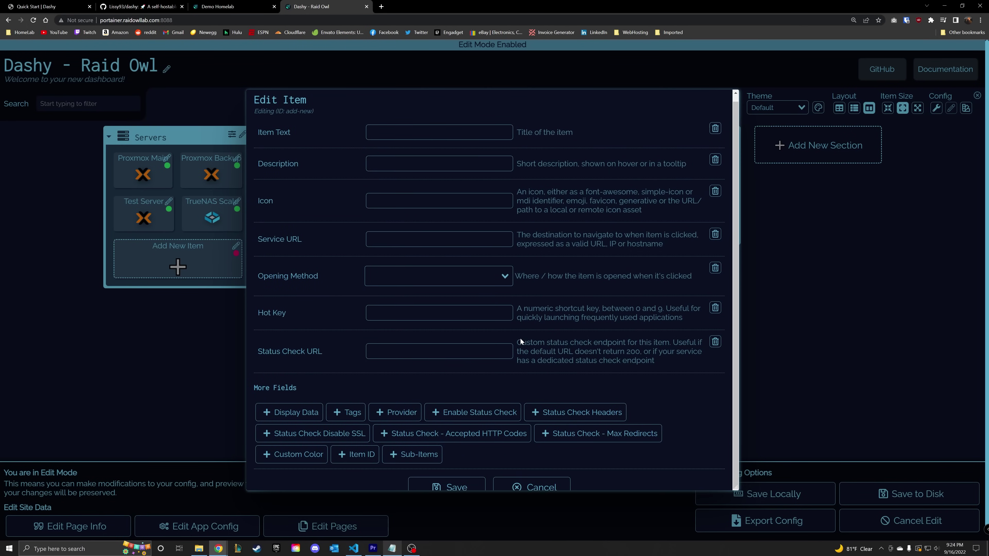
pyautogui.scroll(-1, 520, 338)
pyautogui.click(475, 393)
pyautogui.scroll(-1, 497, 372)
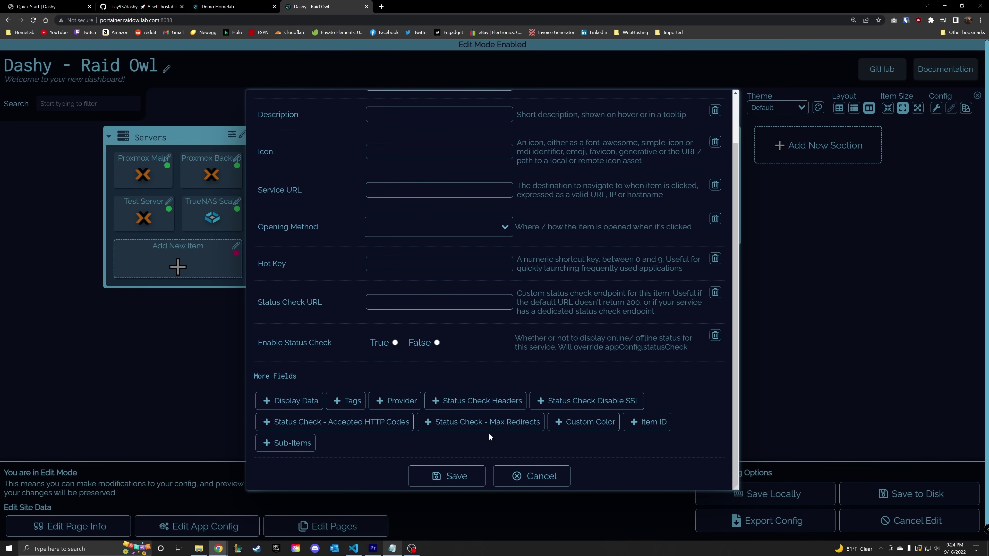
pyautogui.click(591, 422)
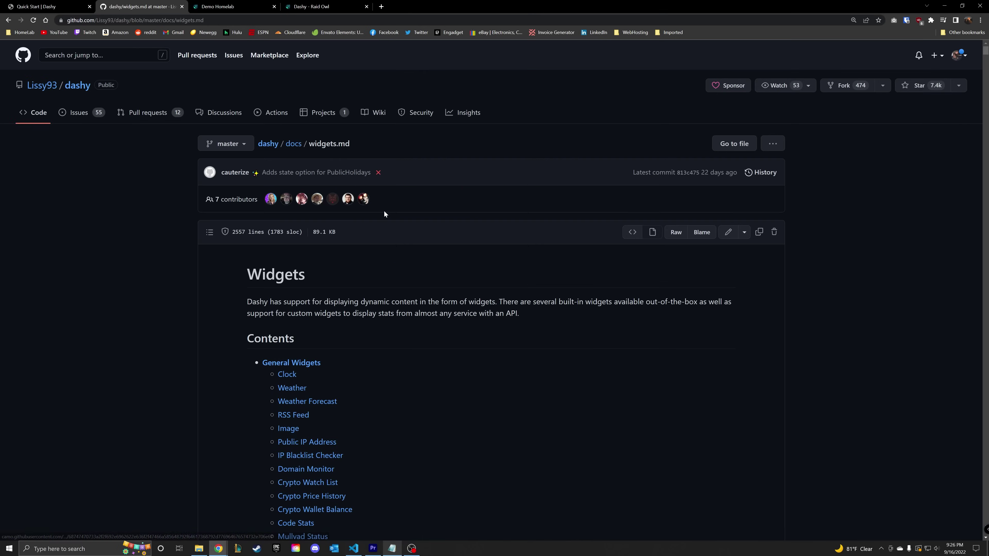
# Scroll through widgets.md past the Clock and Weather sections down to the RSS Feed options
pyautogui.scroll(-5, 375, 206)
pyautogui.scroll(-1, 320, 171)
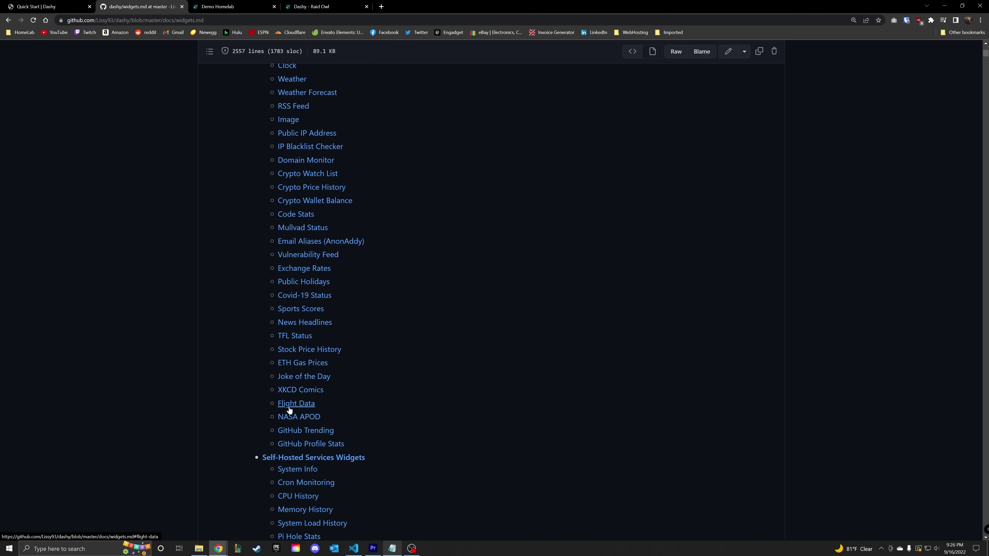
pyautogui.scroll(-8, 289, 409)
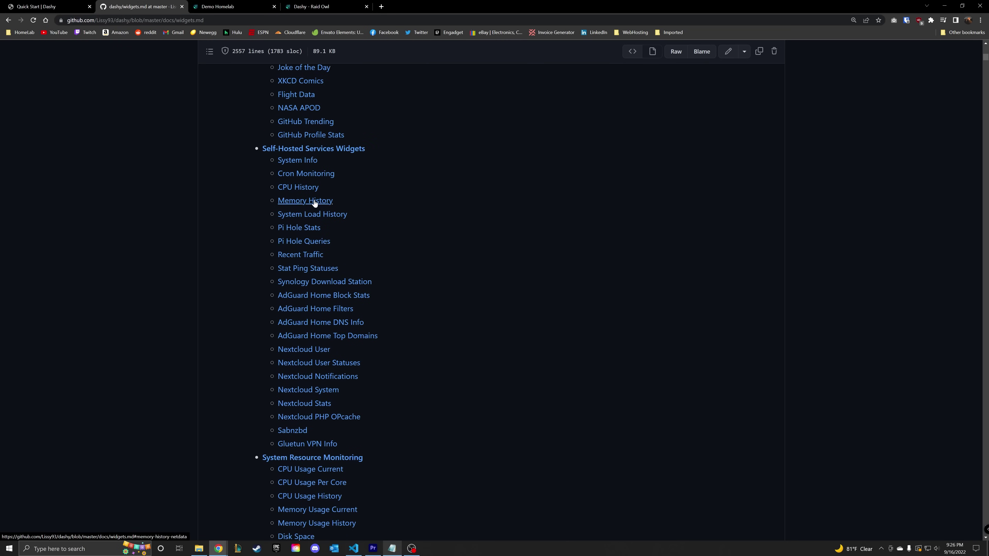
pyautogui.scroll(-12, 298, 357)
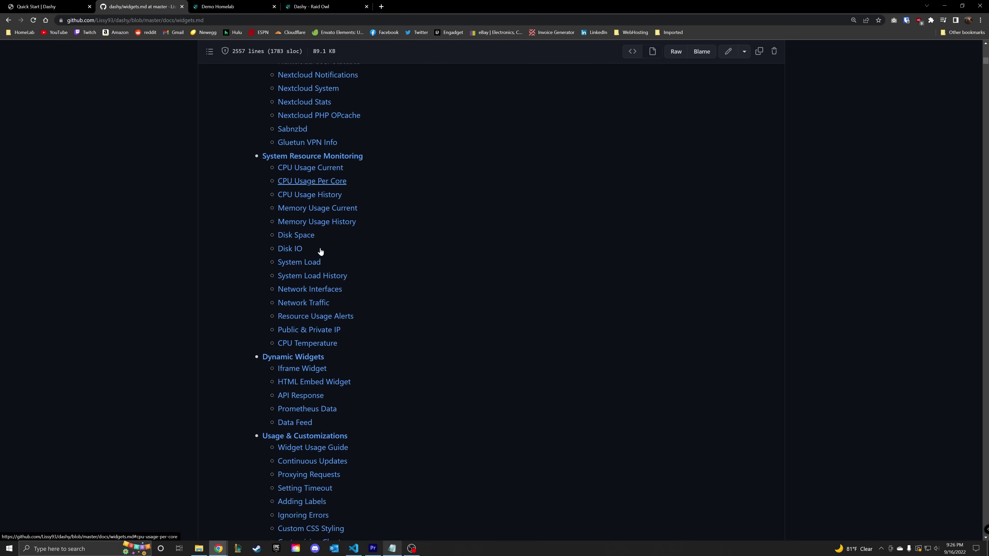
pyautogui.scroll(-16, 303, 210)
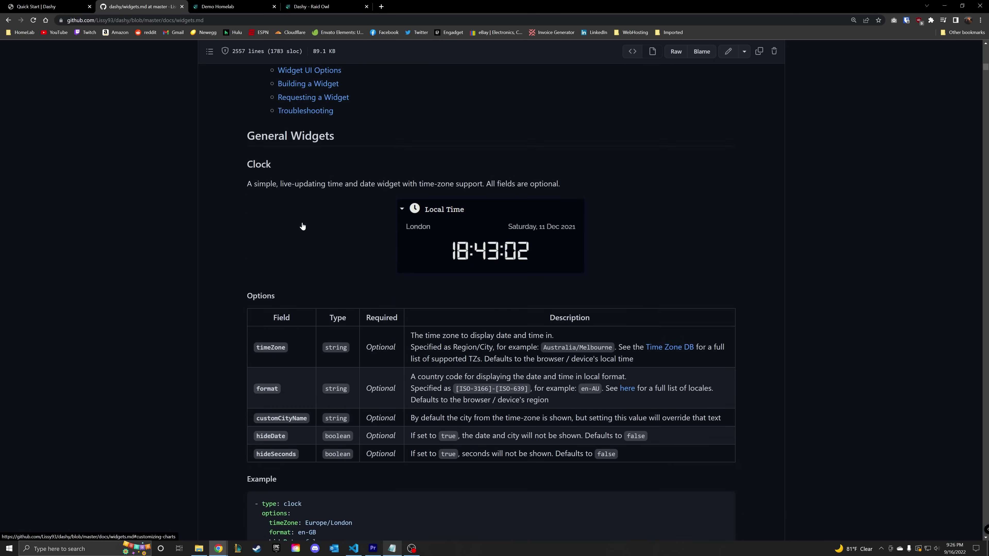
pyautogui.scroll(-11, 237, 201)
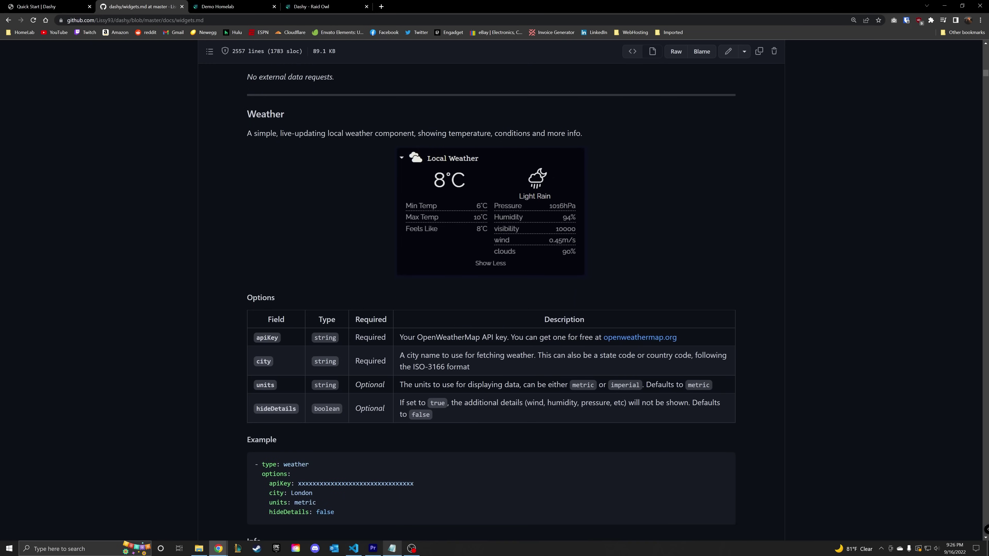
pyautogui.scroll(-13, 118, 175)
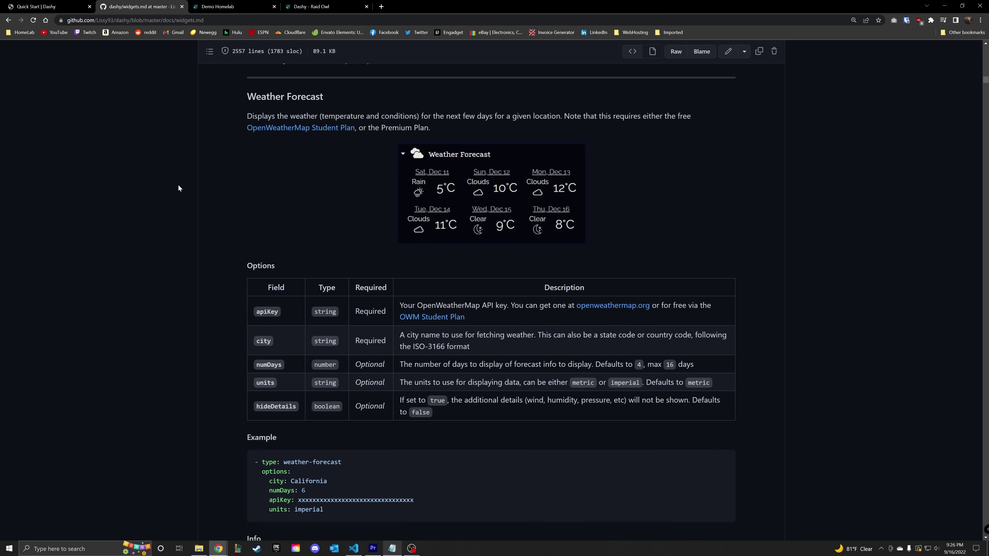
pyautogui.scroll(-11, 183, 187)
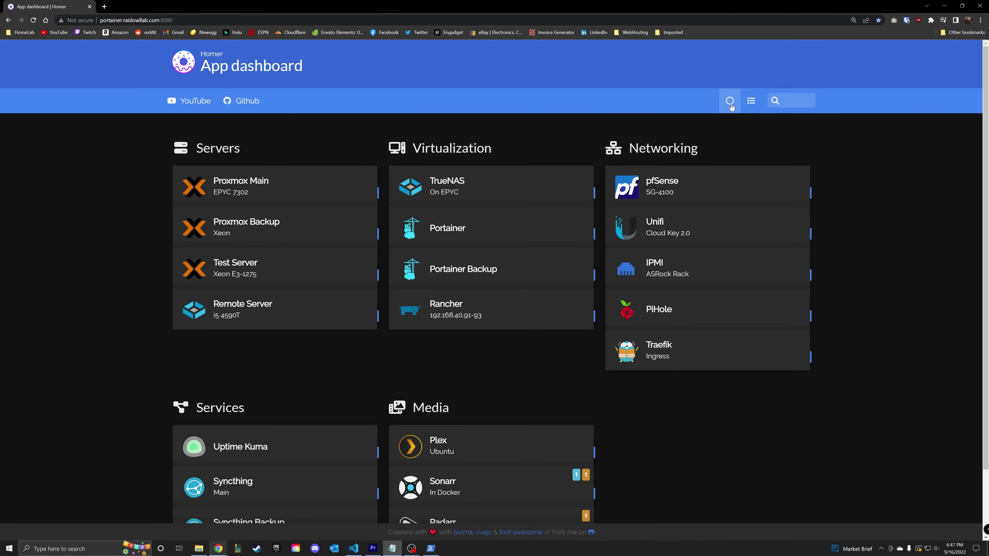
# Toggle Homer's light/dark theme and row/column layout, then search the services for 'kub'
pyautogui.click(730, 102)
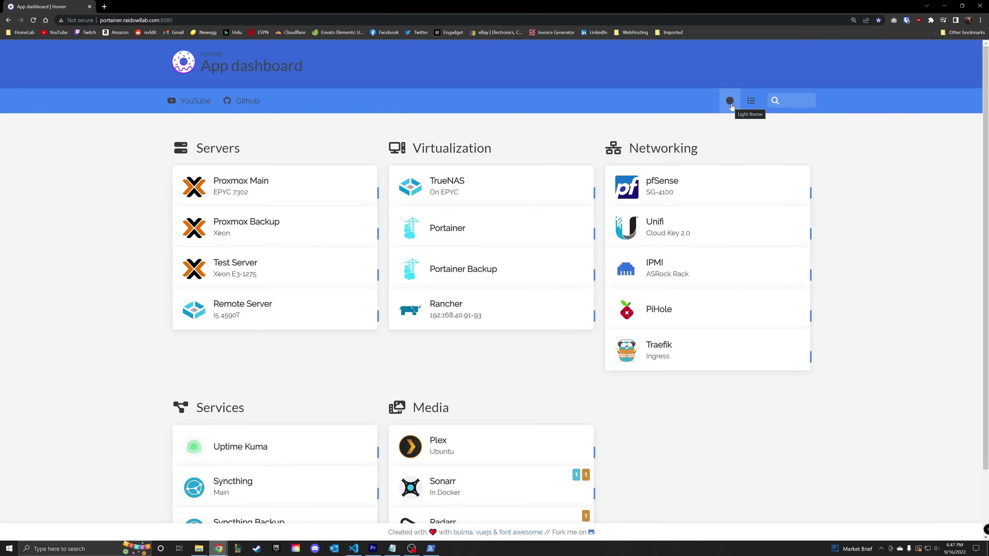
pyautogui.click(730, 102)
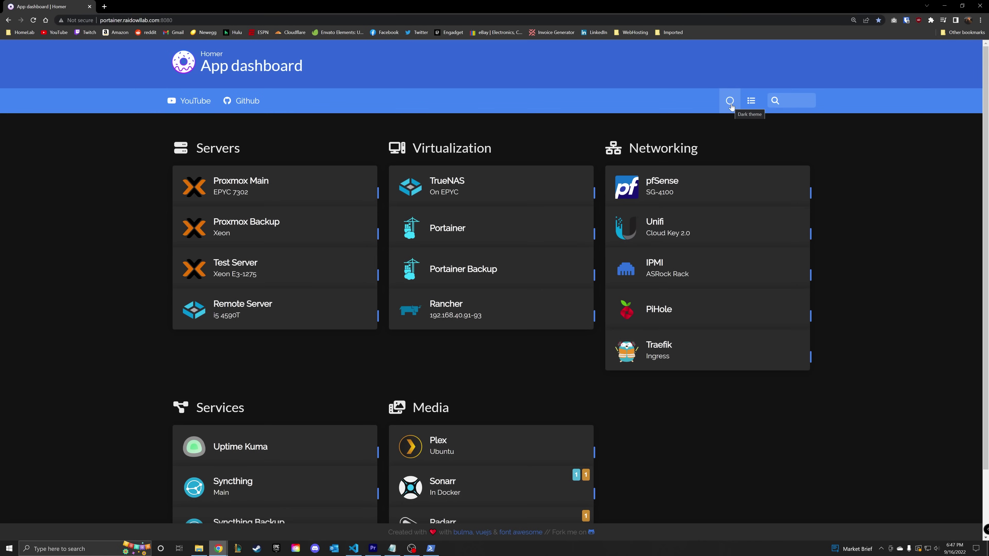
pyautogui.click(750, 105)
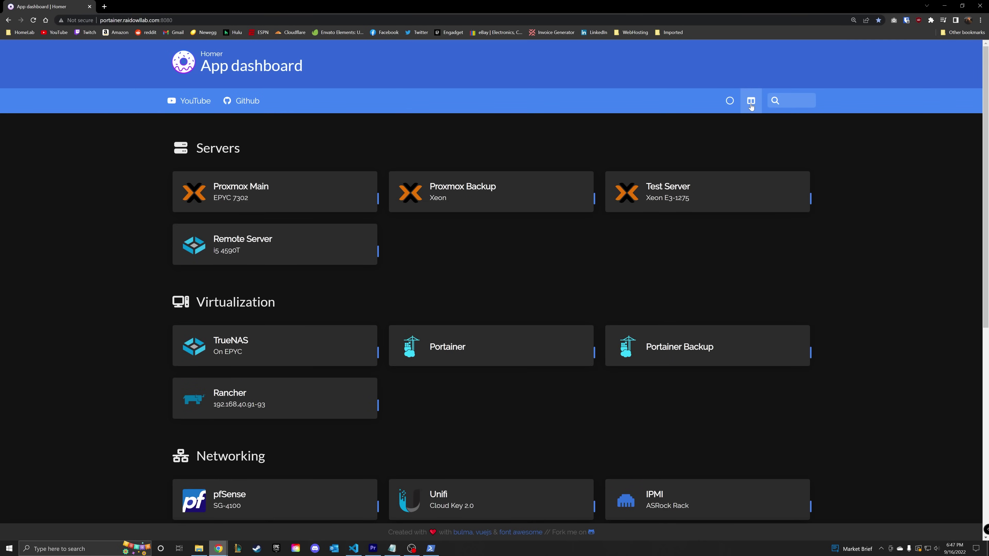
pyautogui.click(751, 104)
pyautogui.click(790, 100)
pyautogui.write('ku')
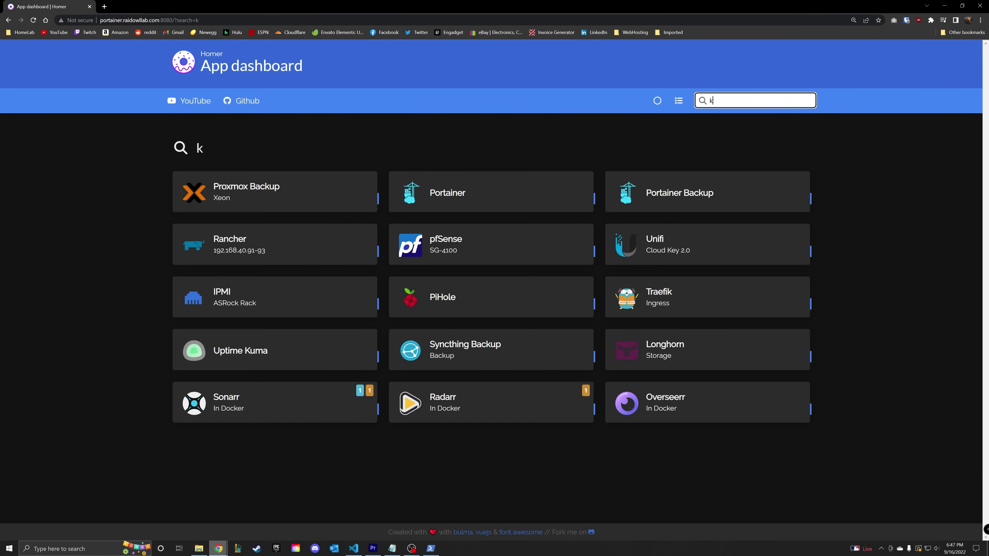